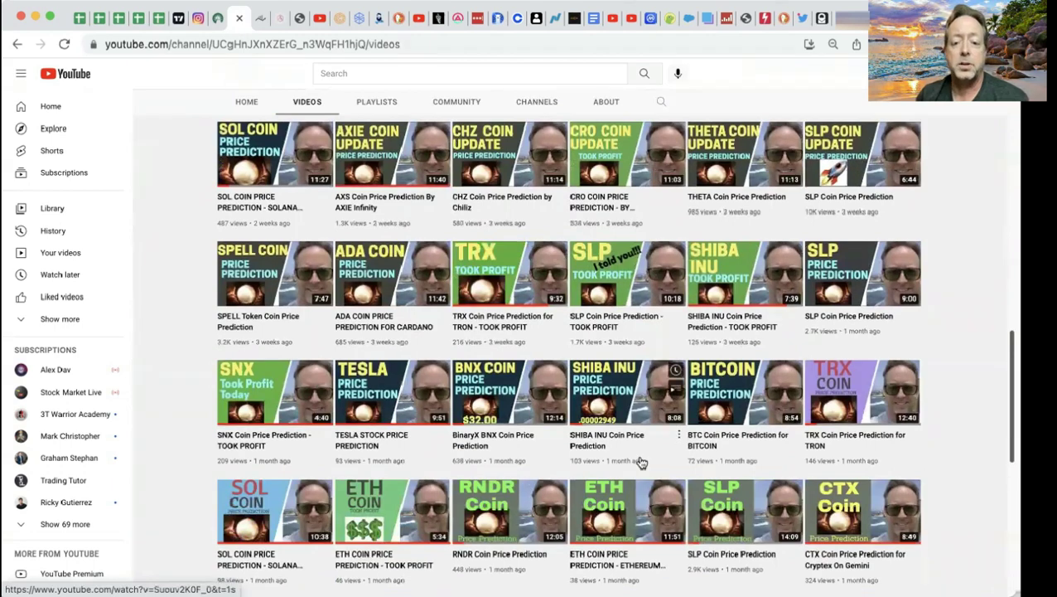
Look through the channel's uploaded videos and switch to the ISPUSDT chart in TradingView.
scroll(290, 521, down, 3)
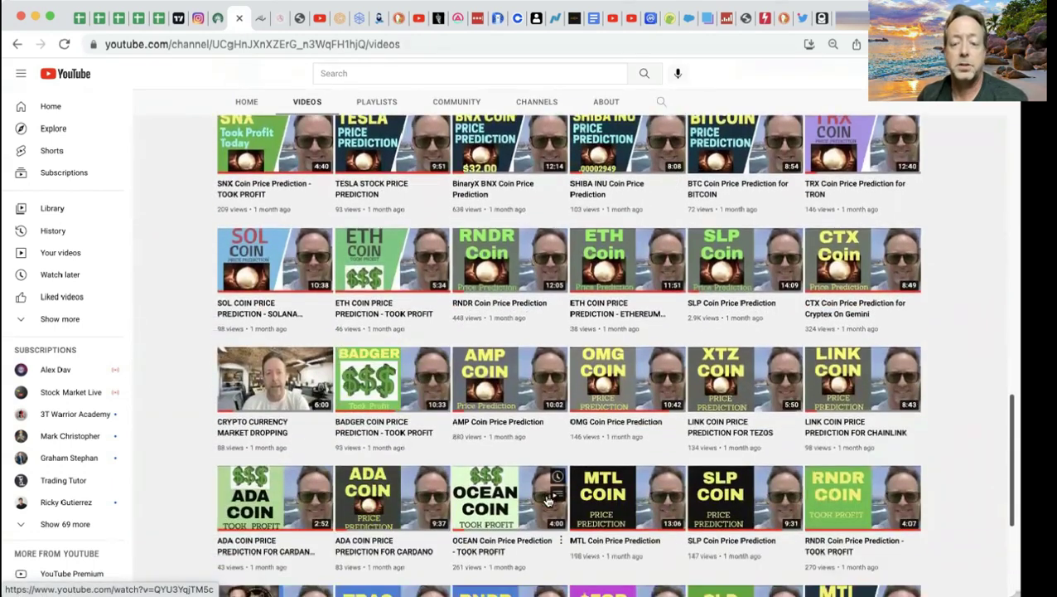
scroll(537, 285, up, 10)
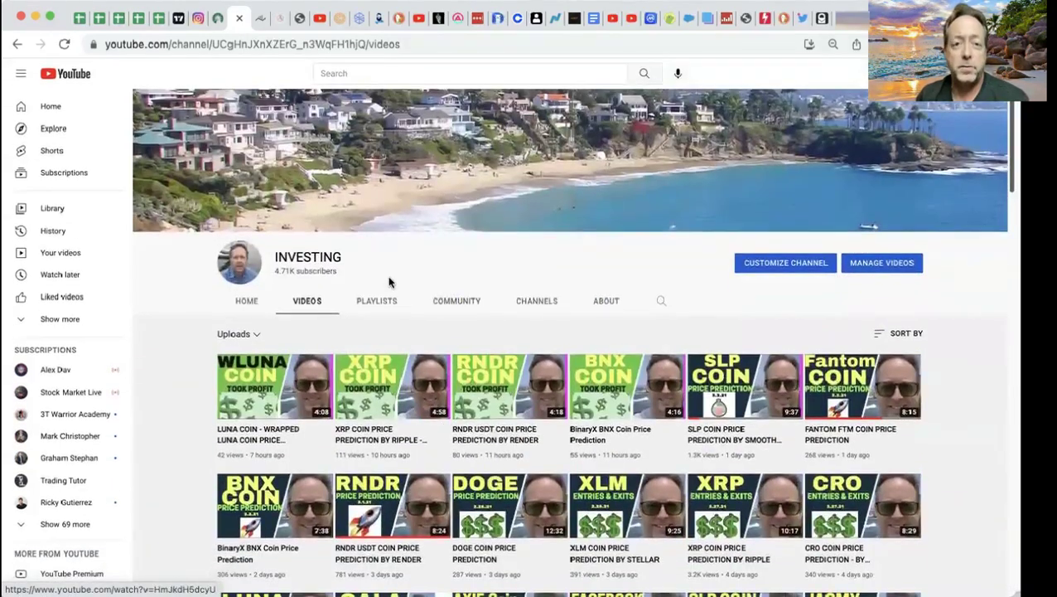
click(178, 24)
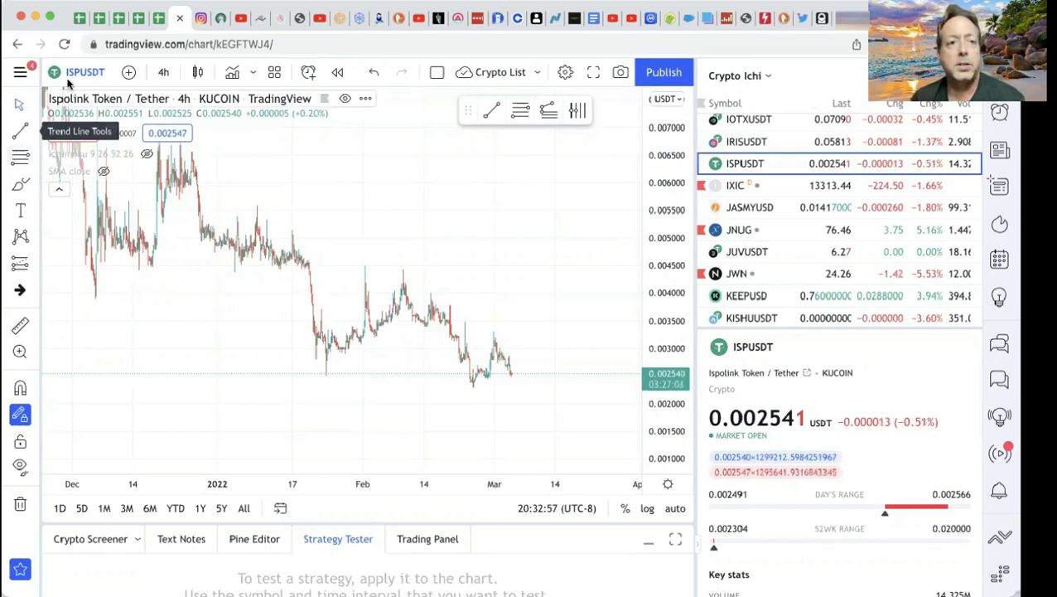
Switch to Fidelity's Fibonacci Retracement article, highlight its title, and read the description, example chart and explanation of how the indicator works.
click(219, 20)
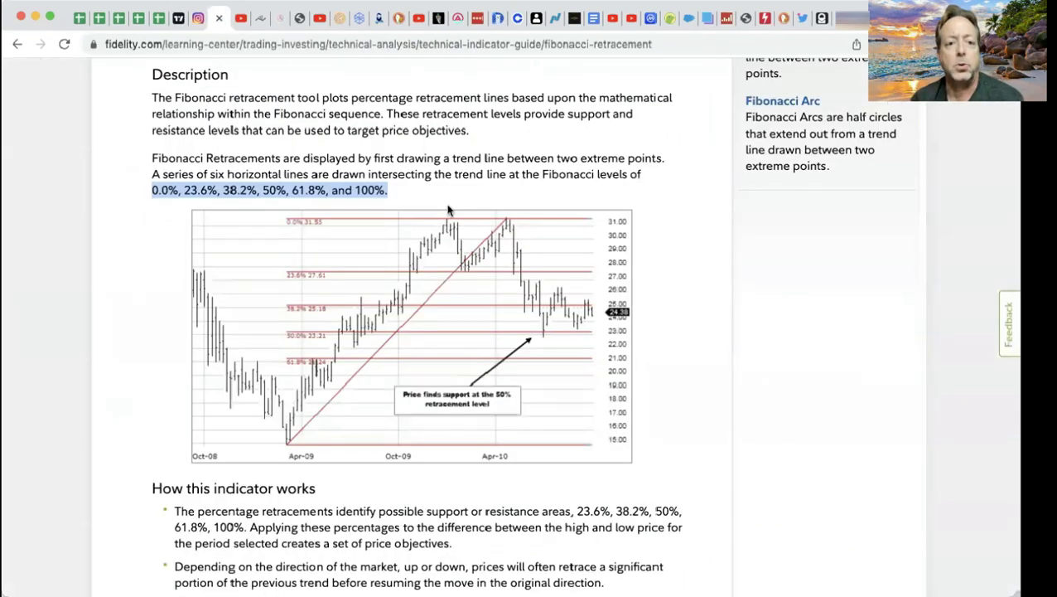
scroll(447, 210, up, 5)
drag(152, 183, 417, 186)
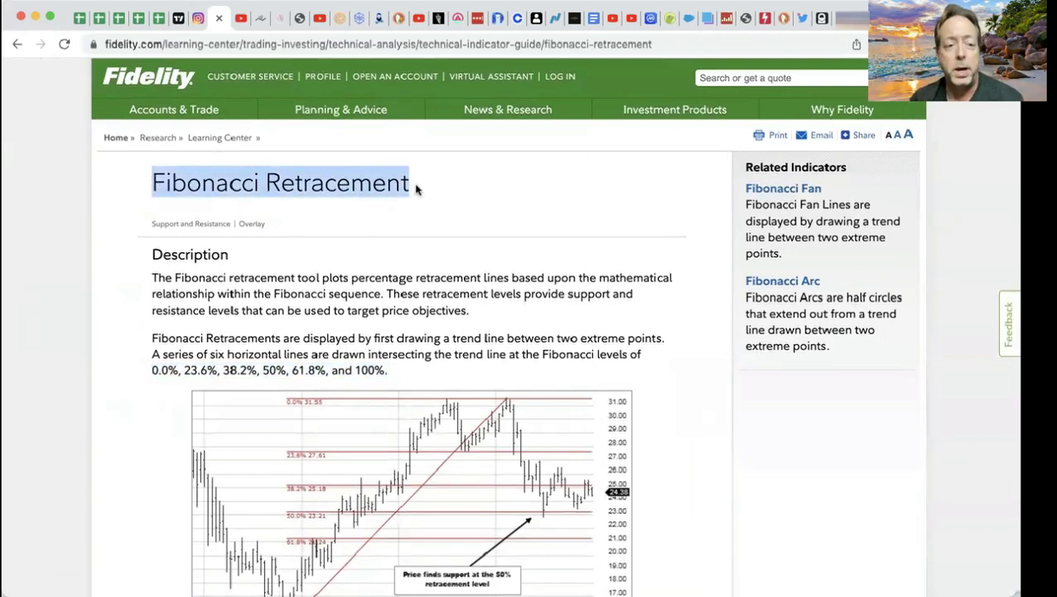
scroll(371, 251, down, 2)
scroll(371, 251, down, 3)
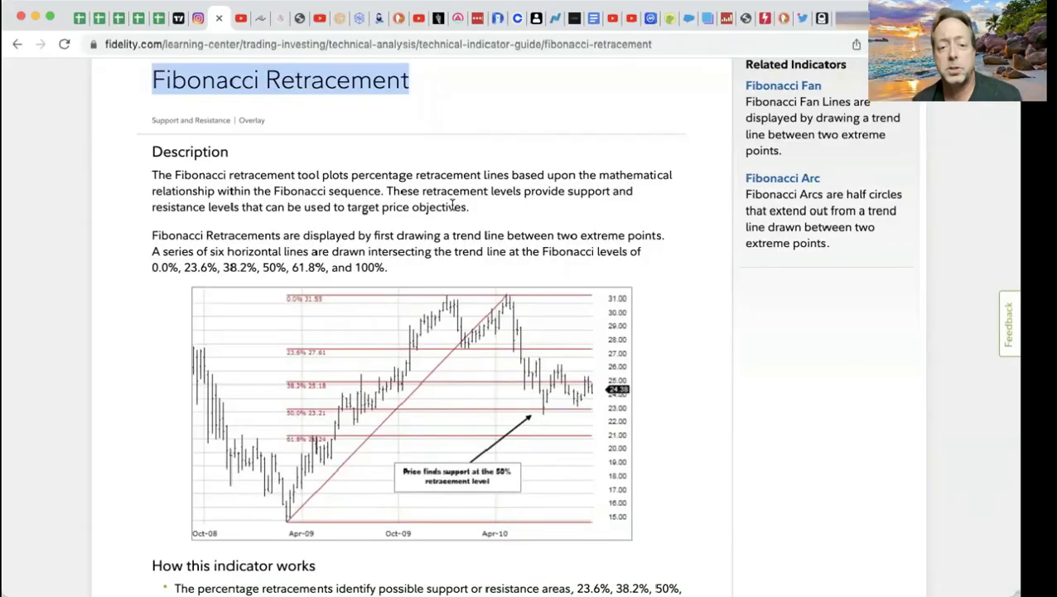
scroll(464, 244, down, 2)
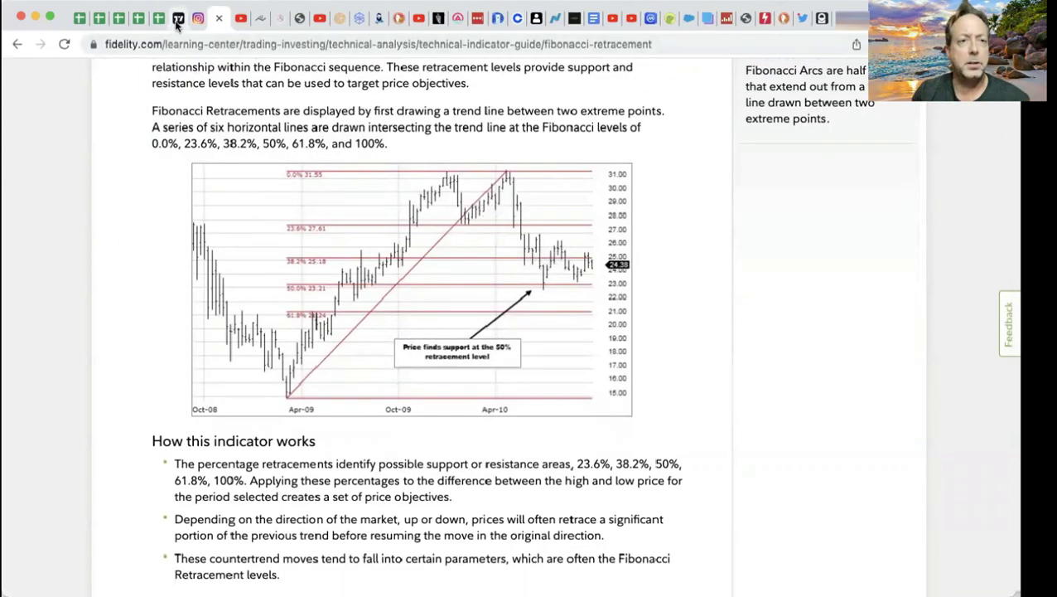
Switch to the TradingView ISPUSDT chart and draw a Fib Retracement from the 23 January low, about 0.002482, up to the early February high, about 0.004518.
click(176, 22)
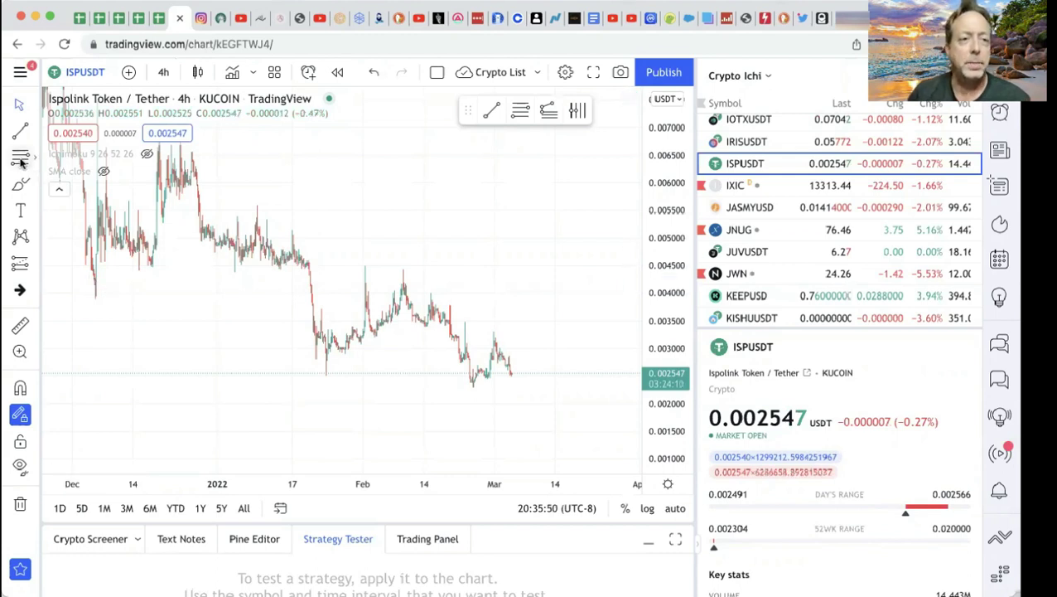
click(519, 107)
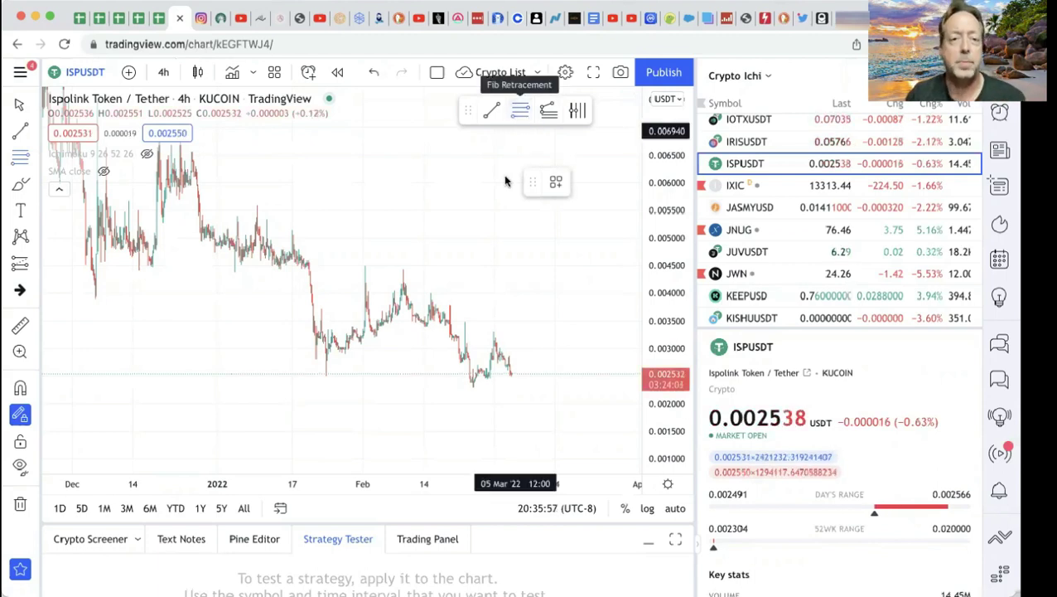
click(324, 374)
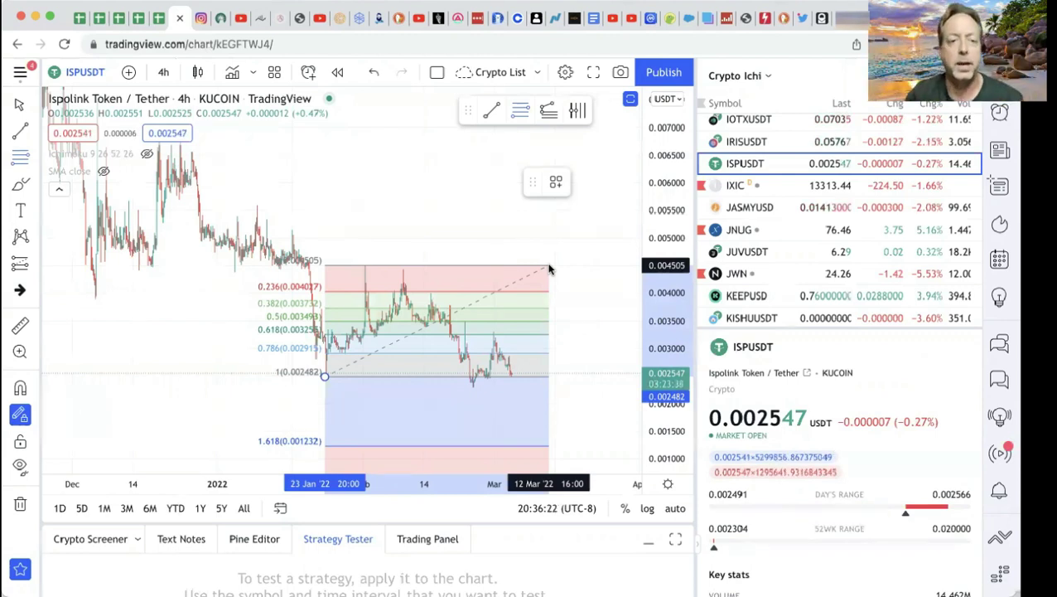
mouse_move(548, 269)
mouse_down()
mouse_move(367, 269)
mouse_move(555, 268)
mouse_up()
drag(558, 270, 559, 265)
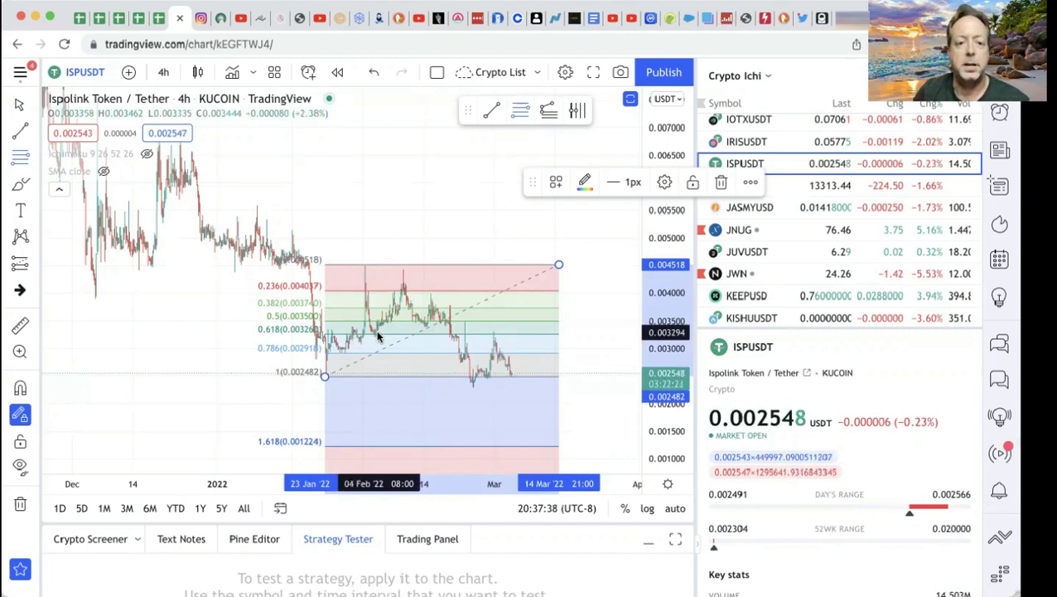
Cancel the stray second retracement and delete the one drawn from the January low to the February high.
click(373, 263)
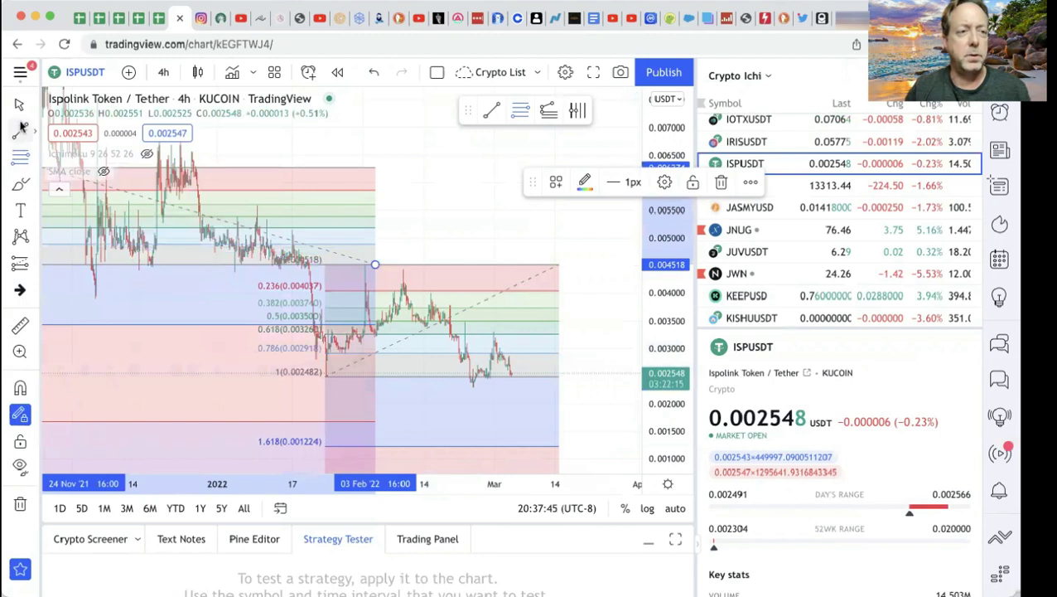
key(Escape)
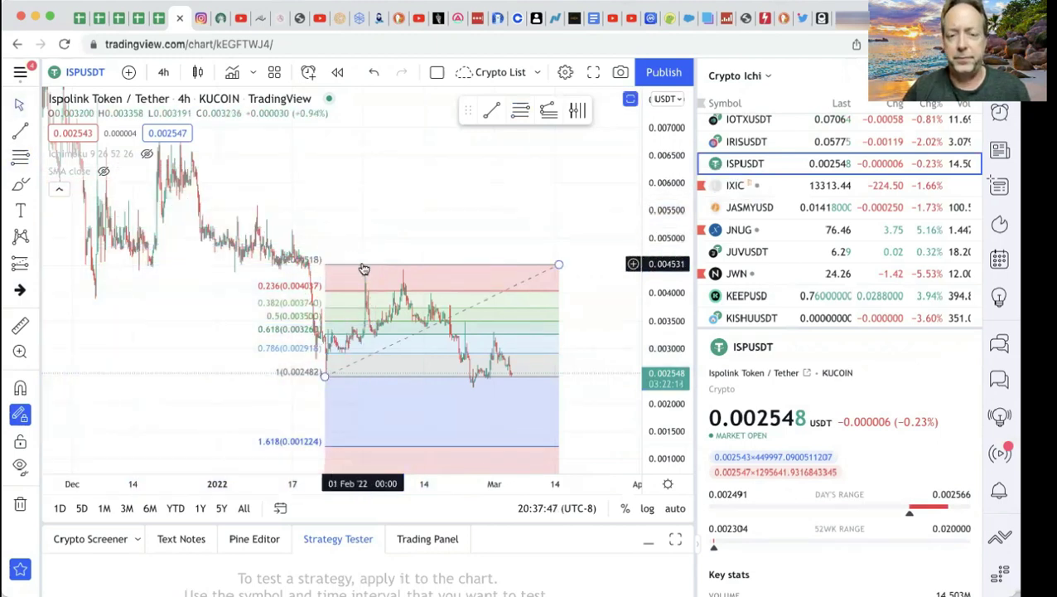
click(364, 269)
key(Delete)
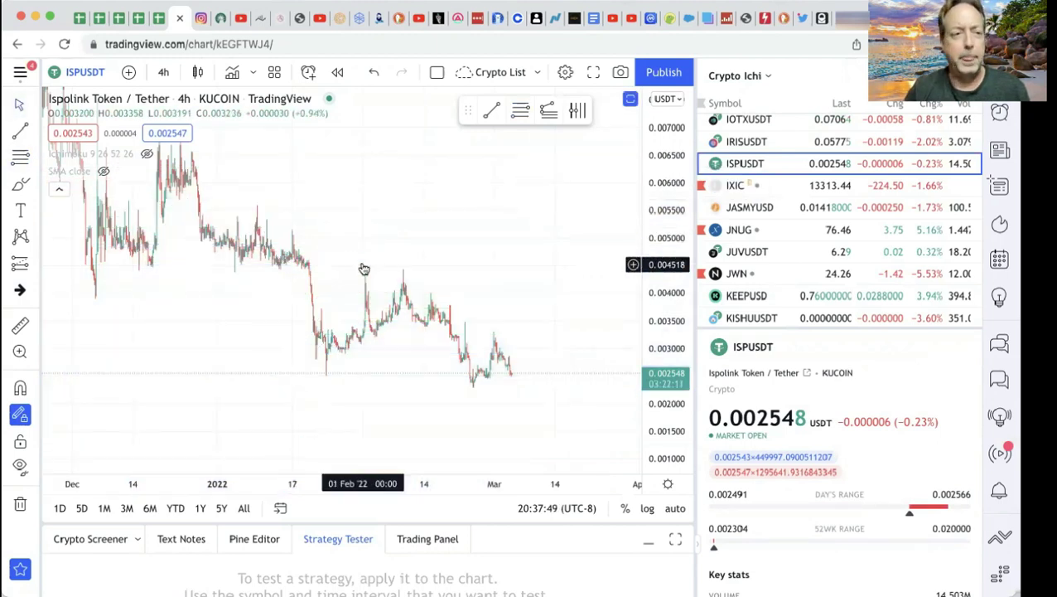
Draw a Fib Retracement from the 1 February high, about 0.004518, down to the late February low, about 0.002309.
click(19, 157)
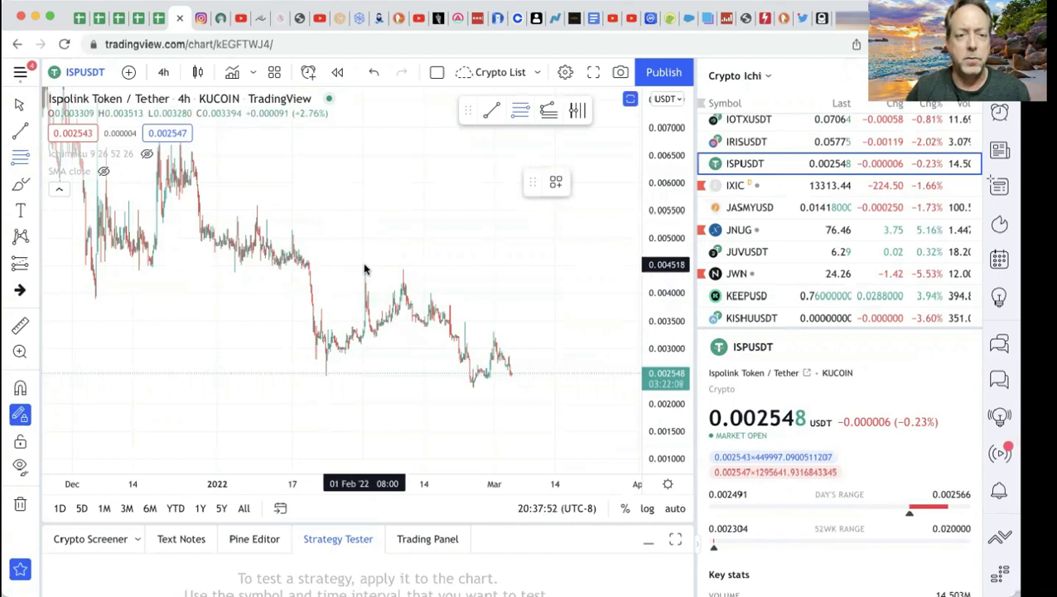
click(364, 265)
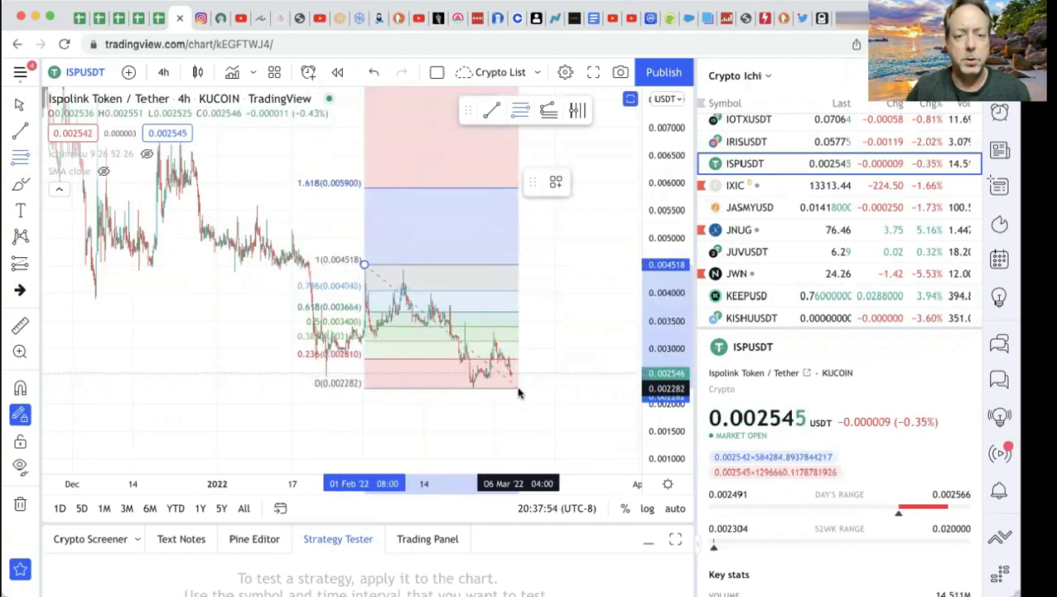
click(603, 387)
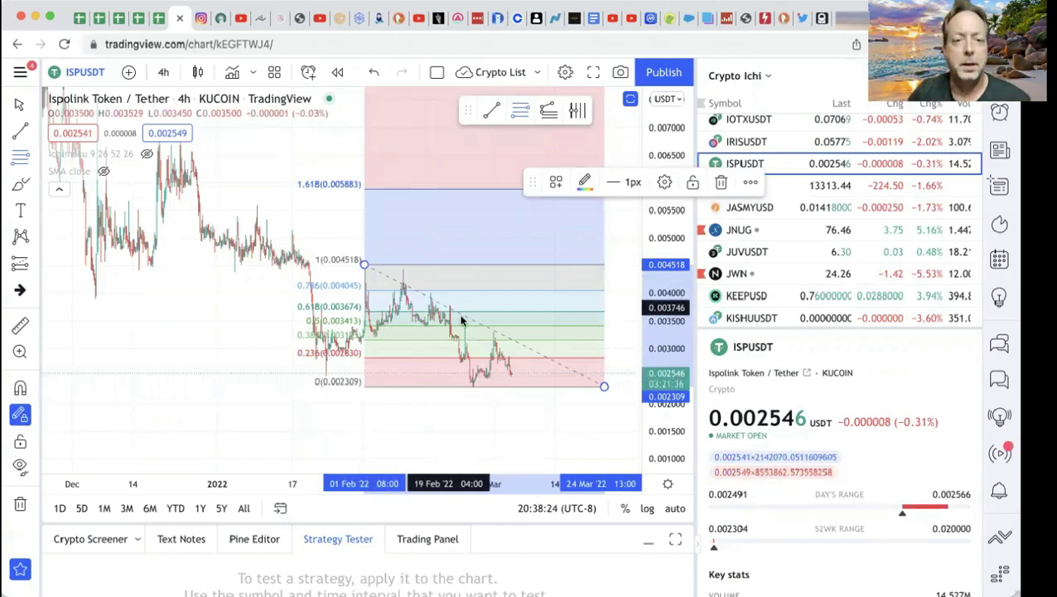
Delete the high-to-low retracement and apply the MY-FIB template to the Fib Retracement tool.
mouse_move(75, 170)
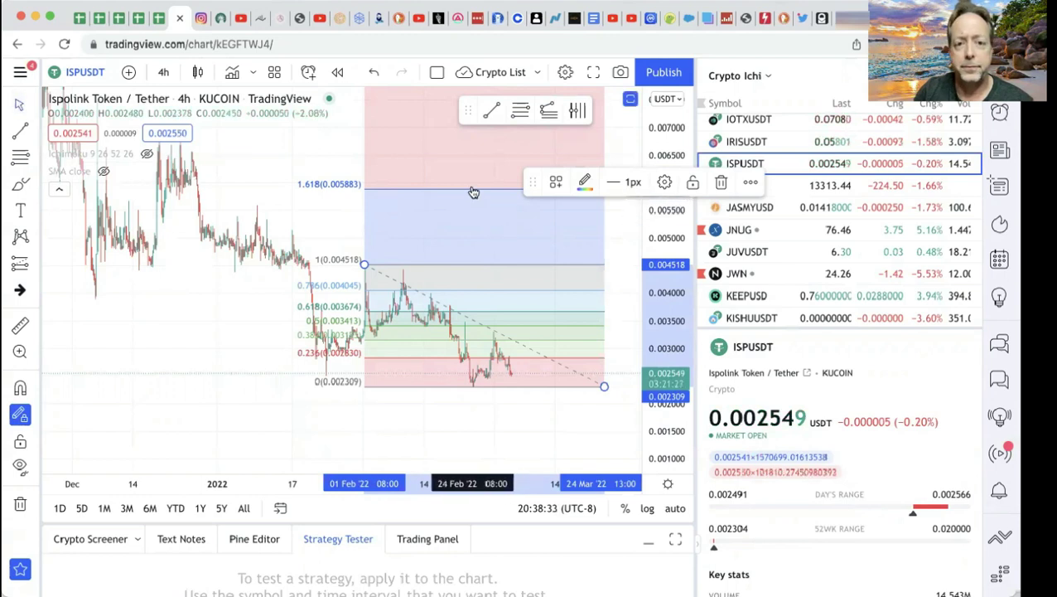
key(Delete)
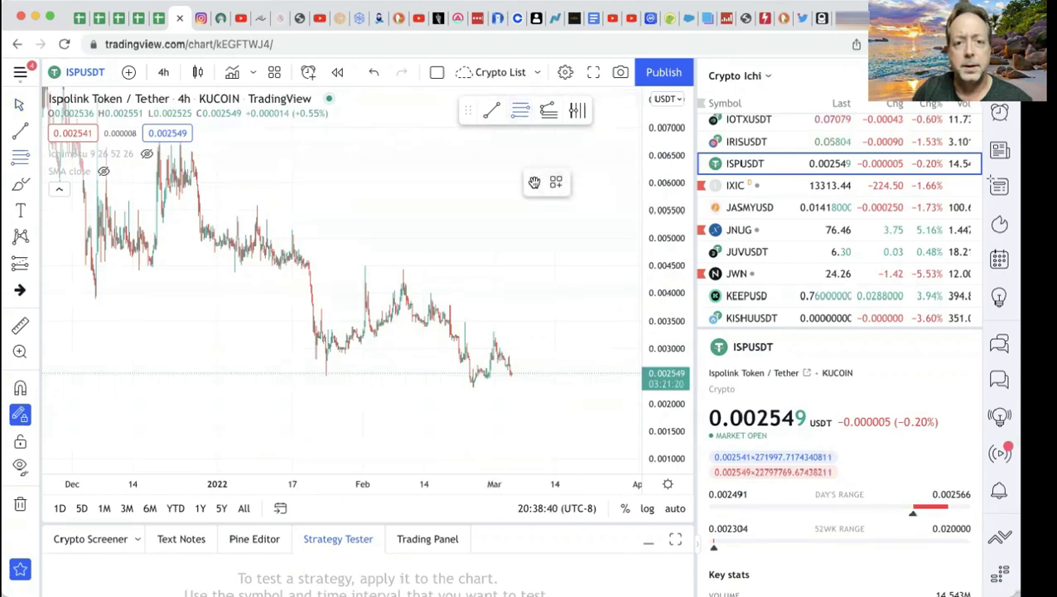
click(558, 184)
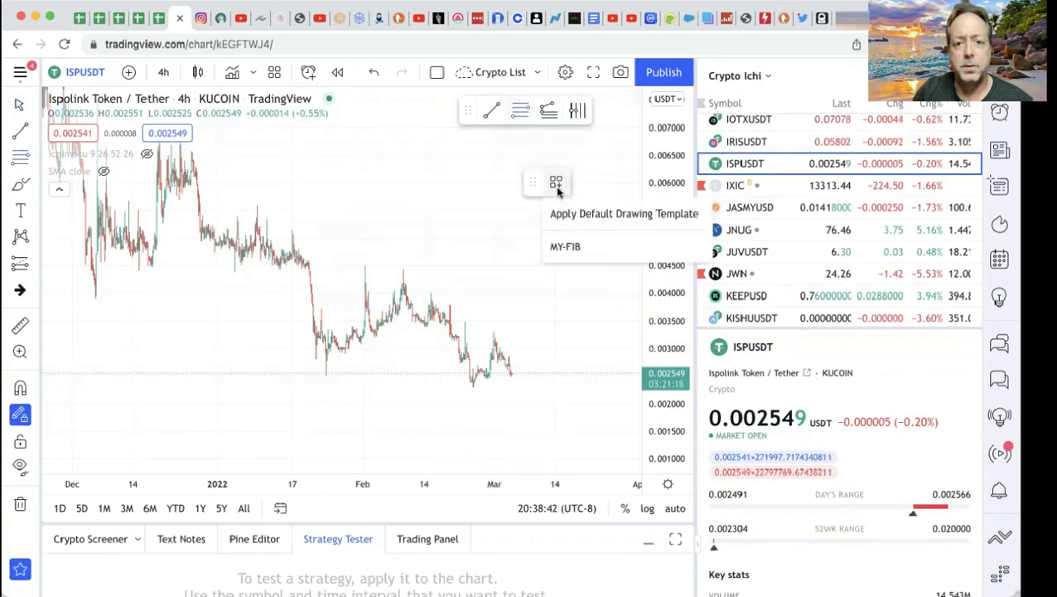
click(572, 246)
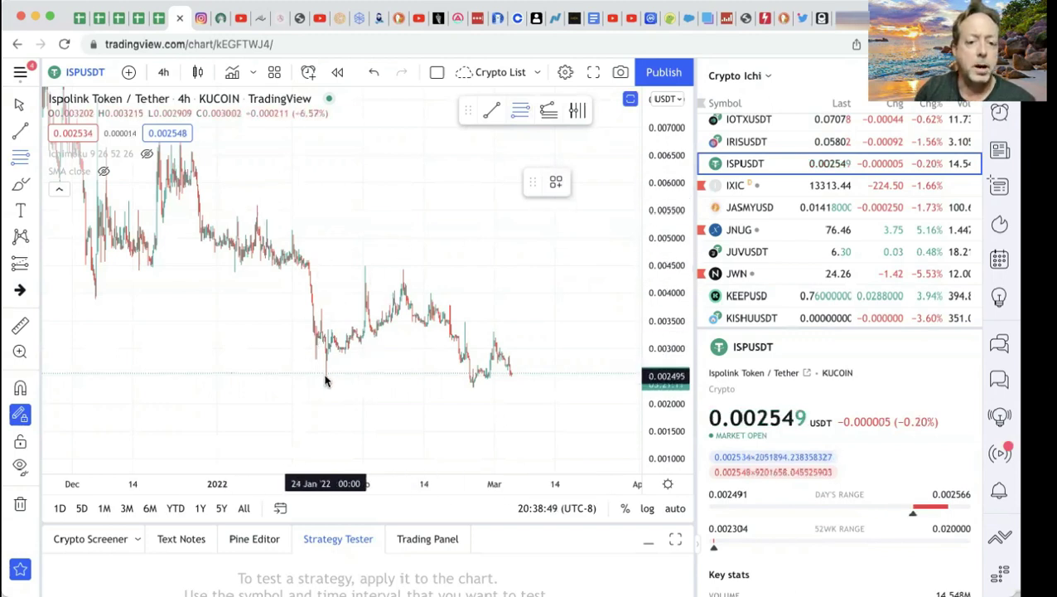
Draw a Fib Retracement from the 23 January low, about 0.002509, up to the early February high, about 0.004491.
click(21, 156)
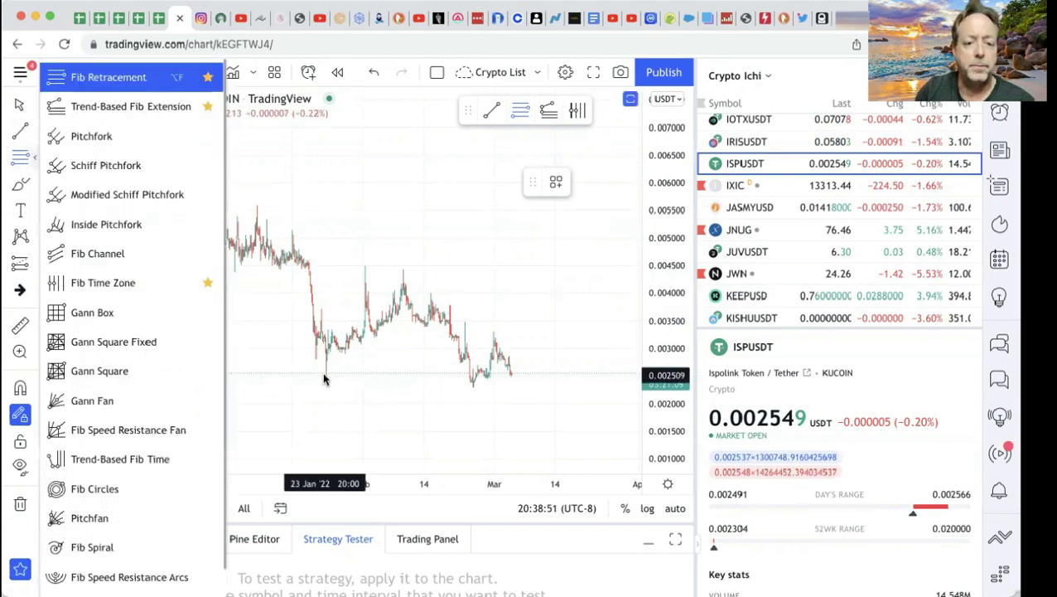
click(324, 375)
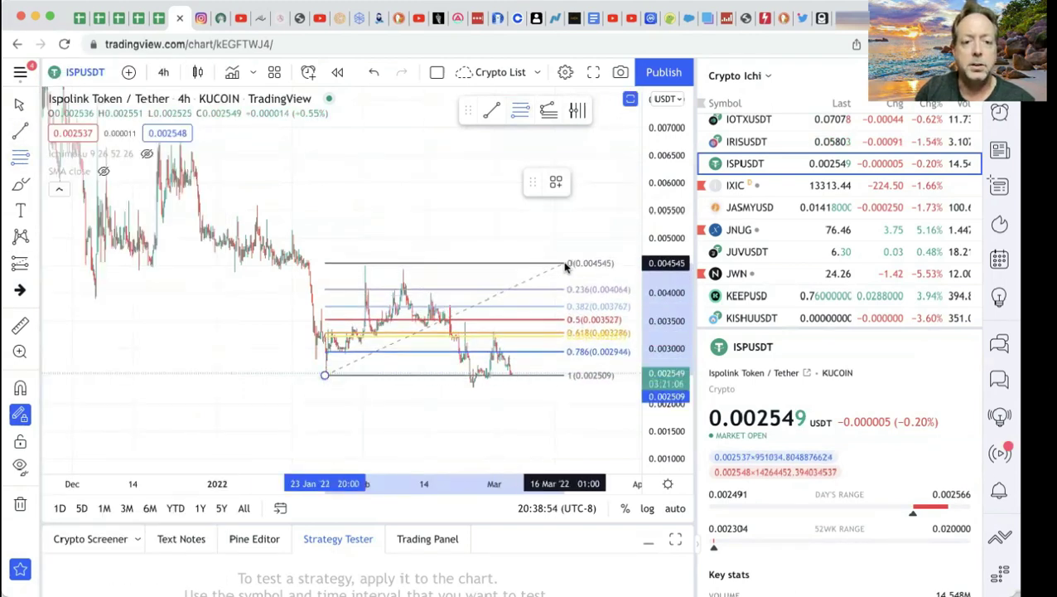
click(571, 266)
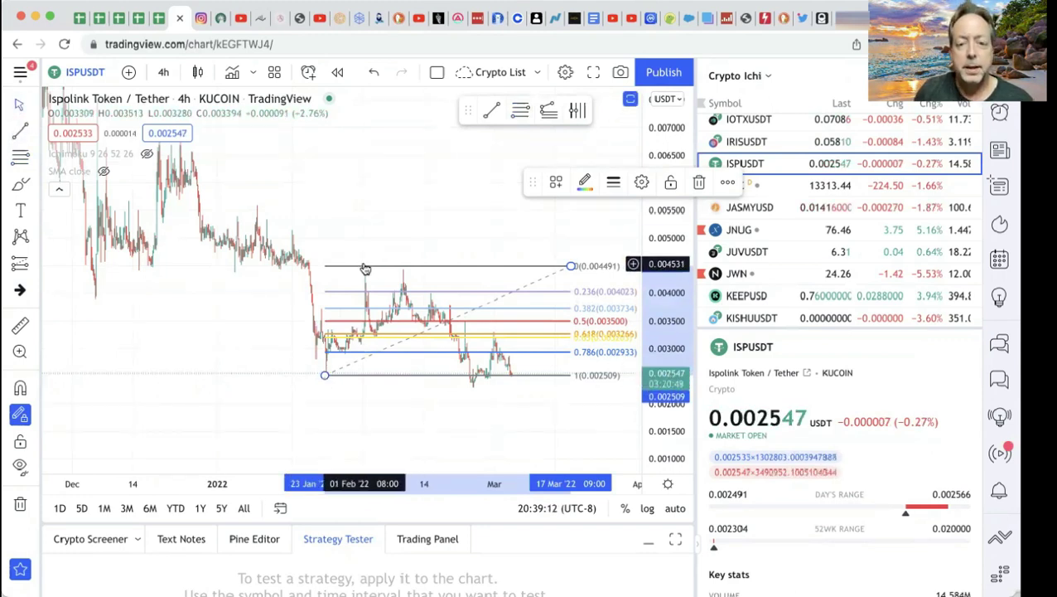
Examine how the price behaves around the retracement levels between the late January low and the February highs.
scroll(366, 266, left, 5)
scroll(386, 290, right, 6)
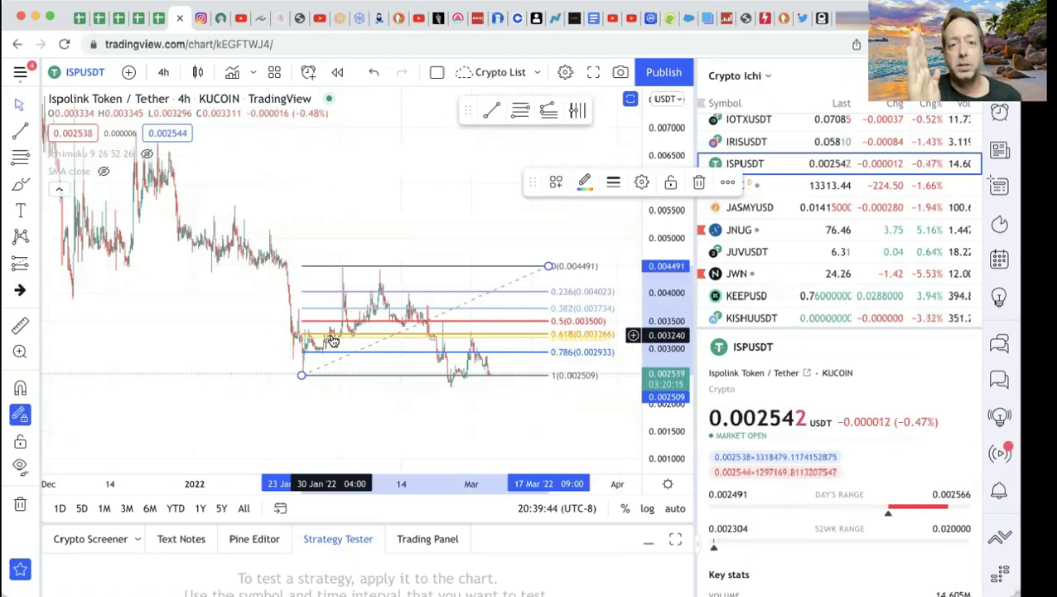
scroll(331, 340, left, 5)
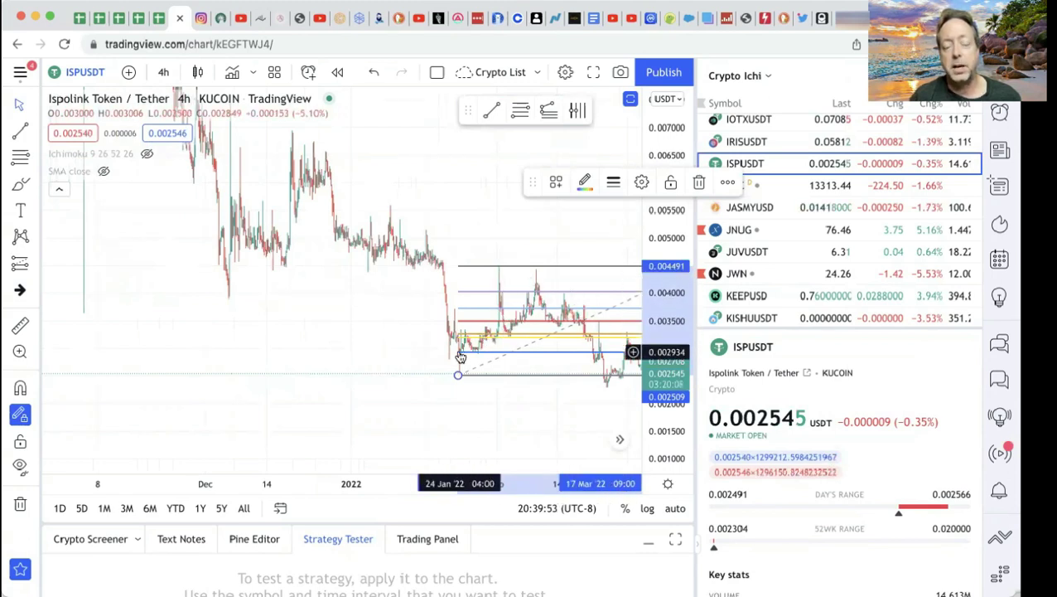
scroll(460, 354, right, 2)
drag(686, 349, 671, 282)
drag(311, 344, 429, 302)
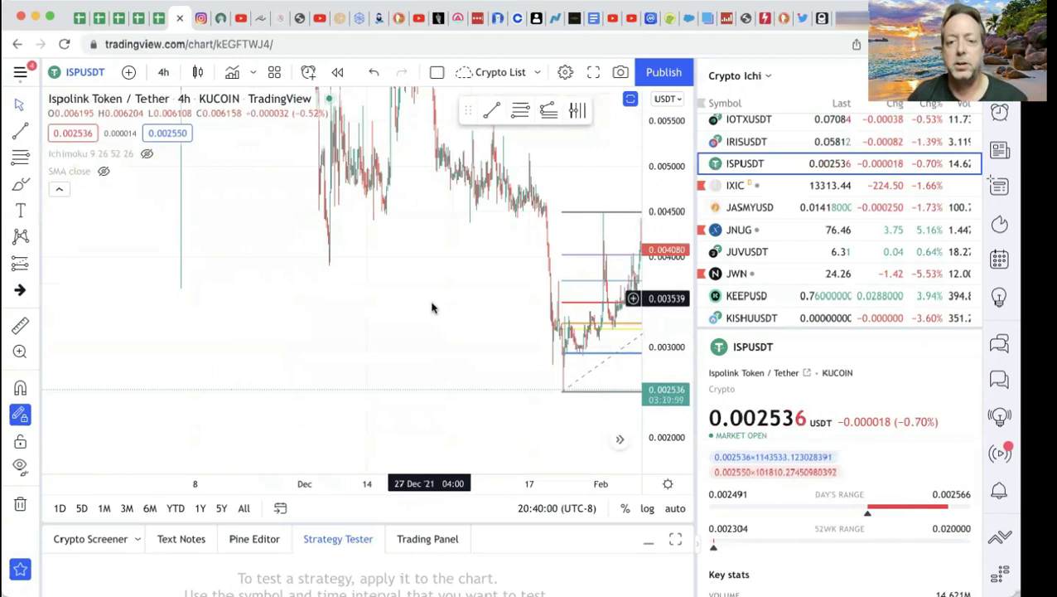
scroll(489, 314, left, 3)
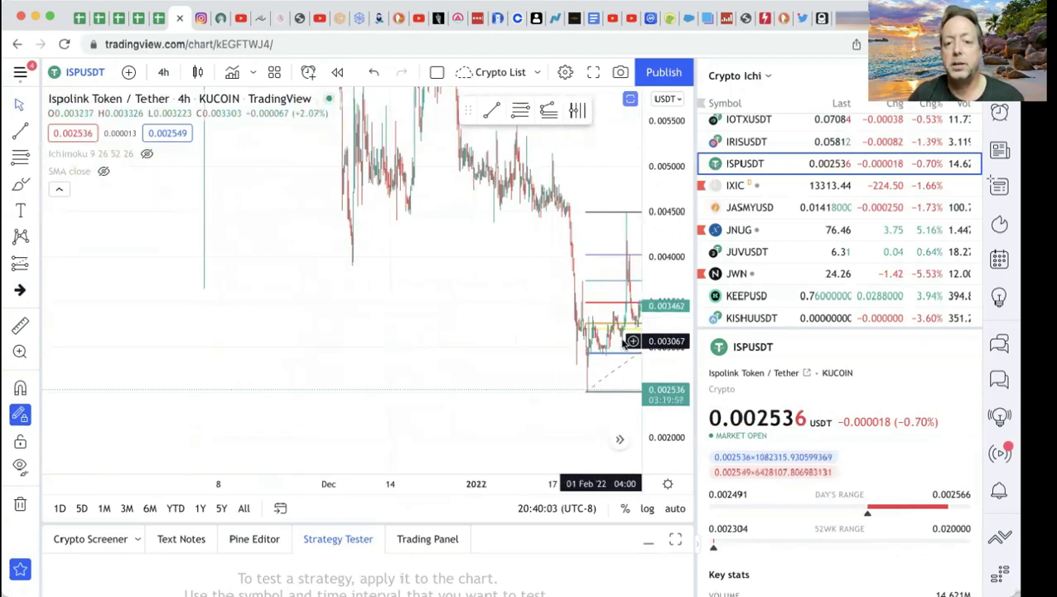
scroll(607, 371, up, 5)
scroll(607, 374, up, 3)
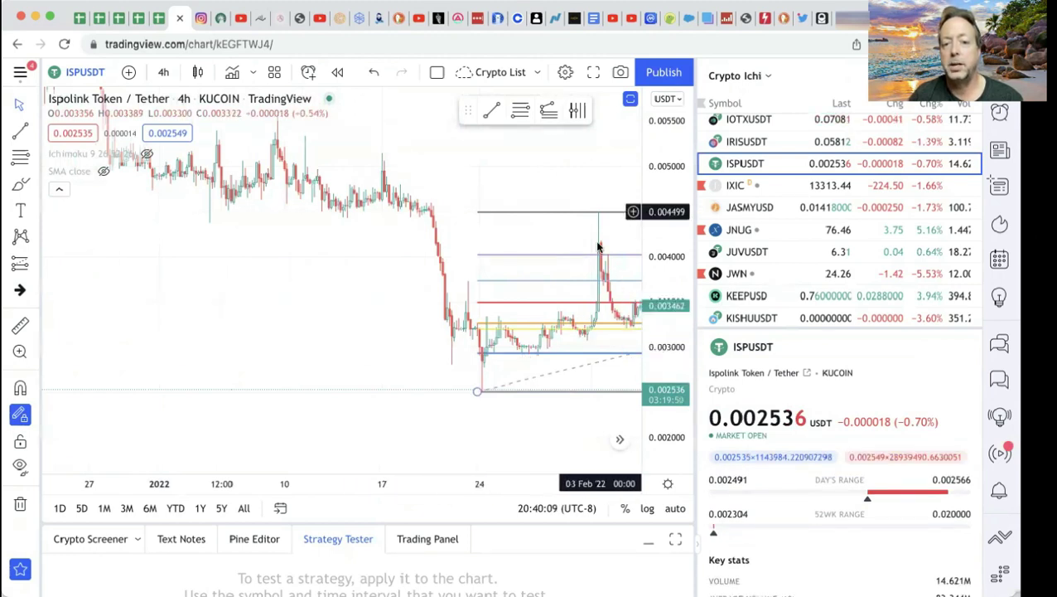
click(479, 391)
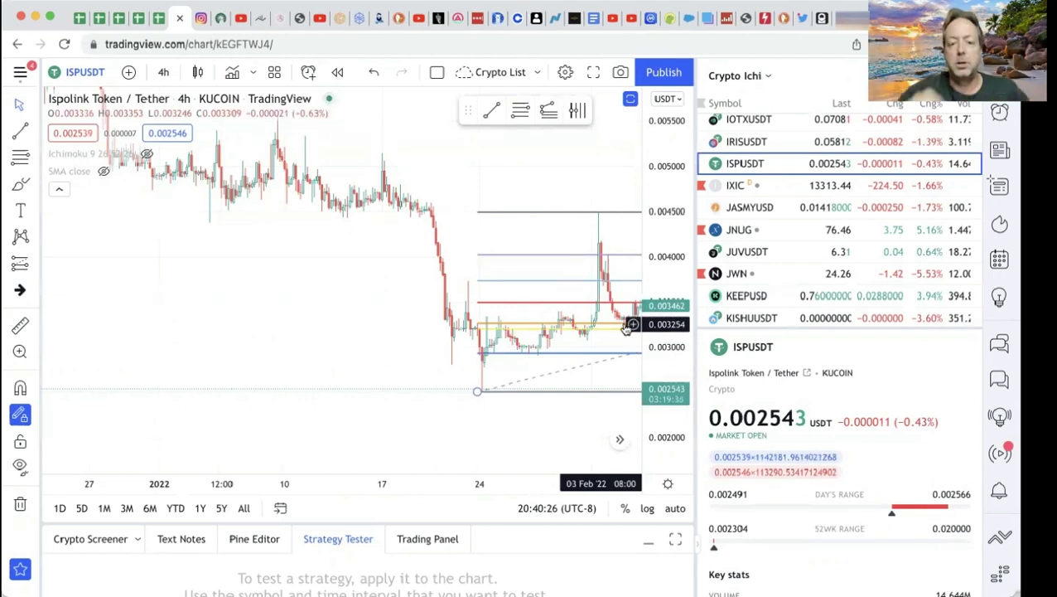
scroll(604, 347, right, 8)
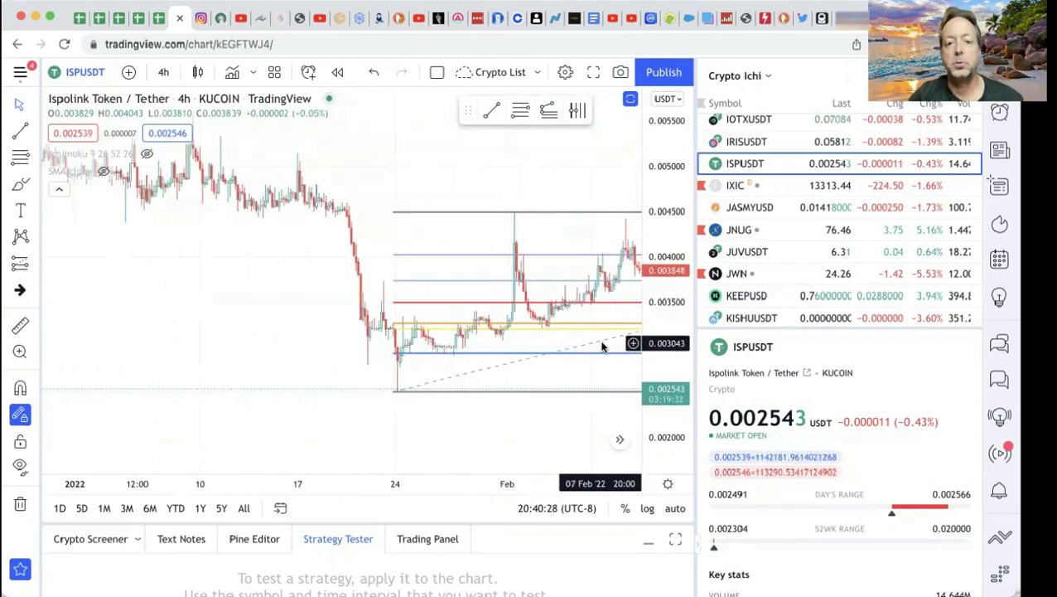
scroll(604, 347, right, 1)
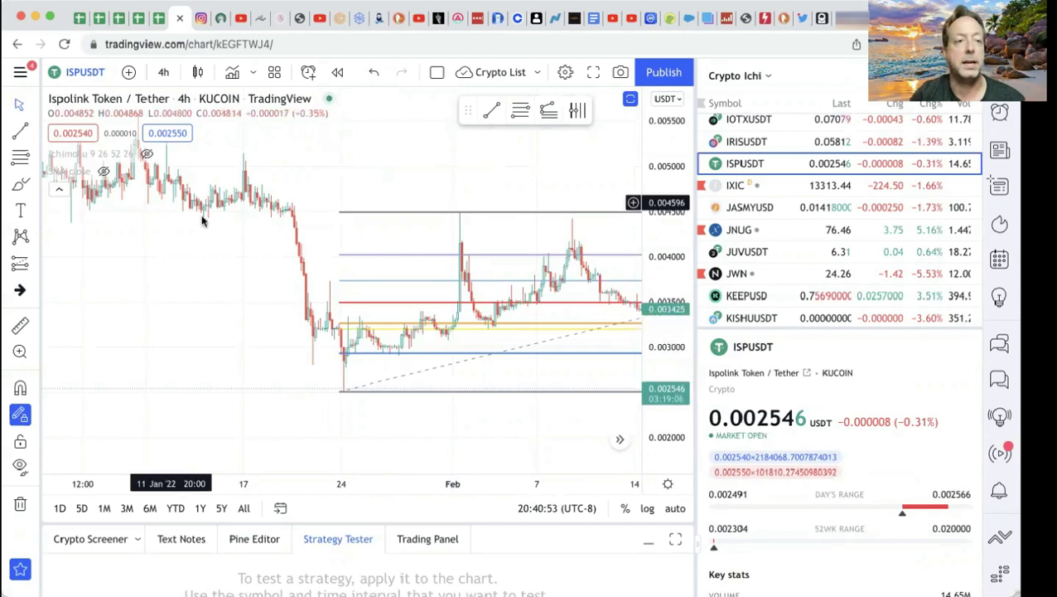
Replace the low-to-high retracement with one drawn from the 17 January high, about 0.005166, down to the late January low, about 0.002498.
click(33, 104)
click(387, 214)
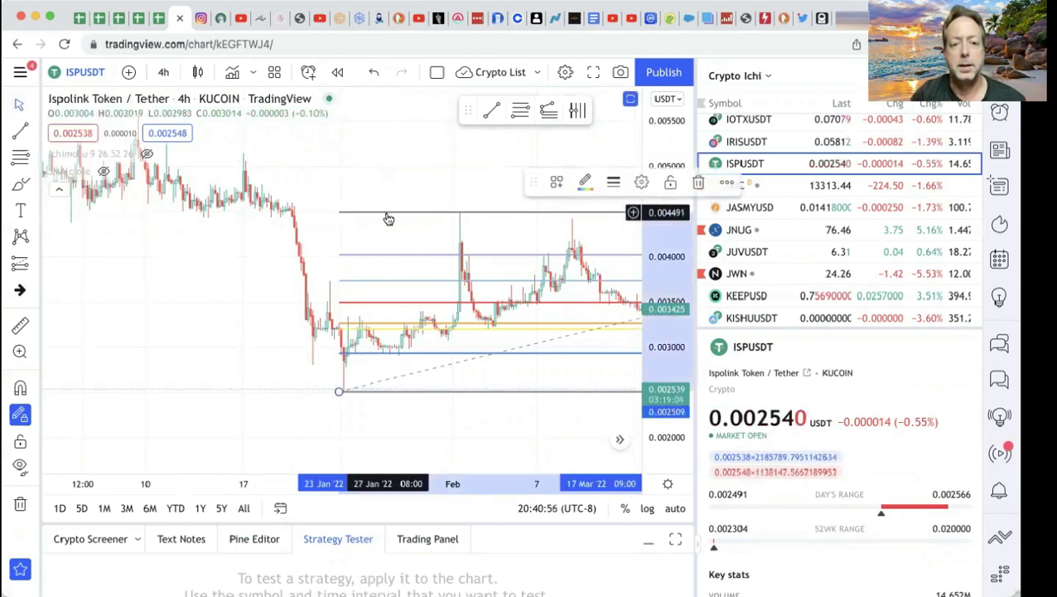
key(Delete)
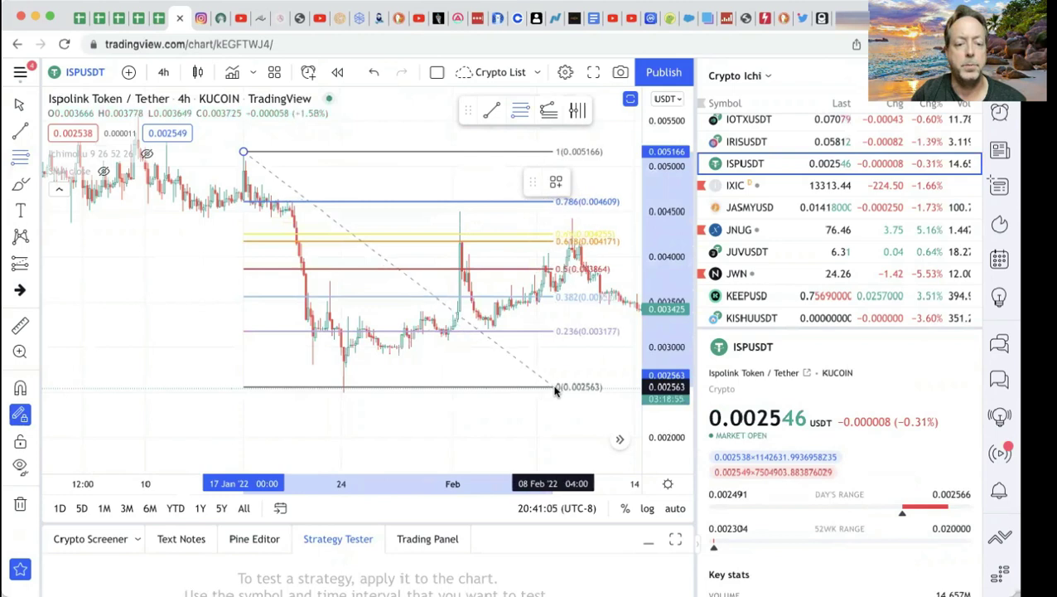
click(582, 392)
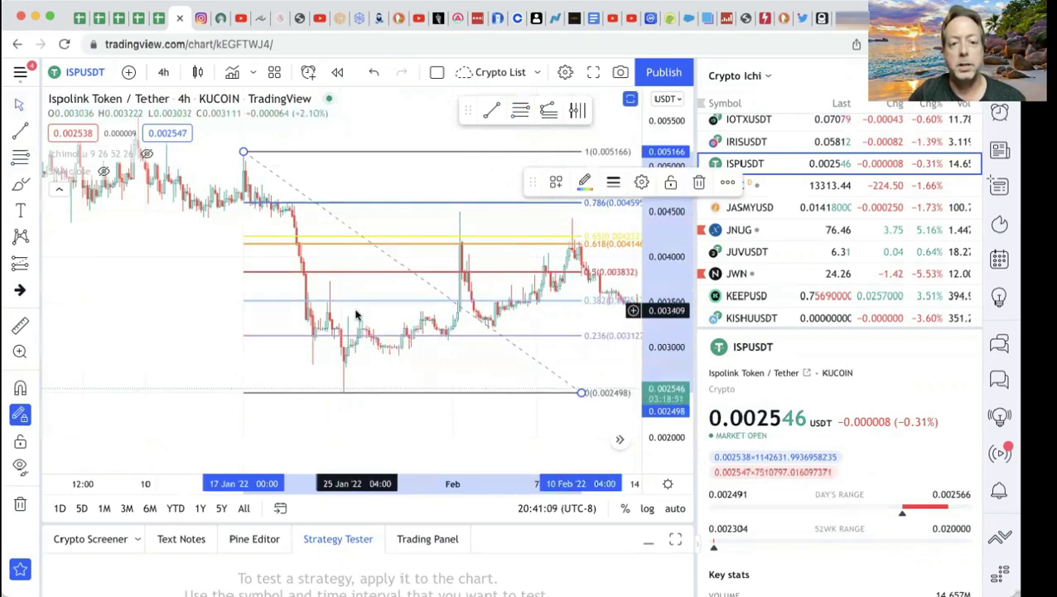
Examine how the price moves against the retracement levels from the 17 January high through the early February spike.
scroll(356, 315, left, 10)
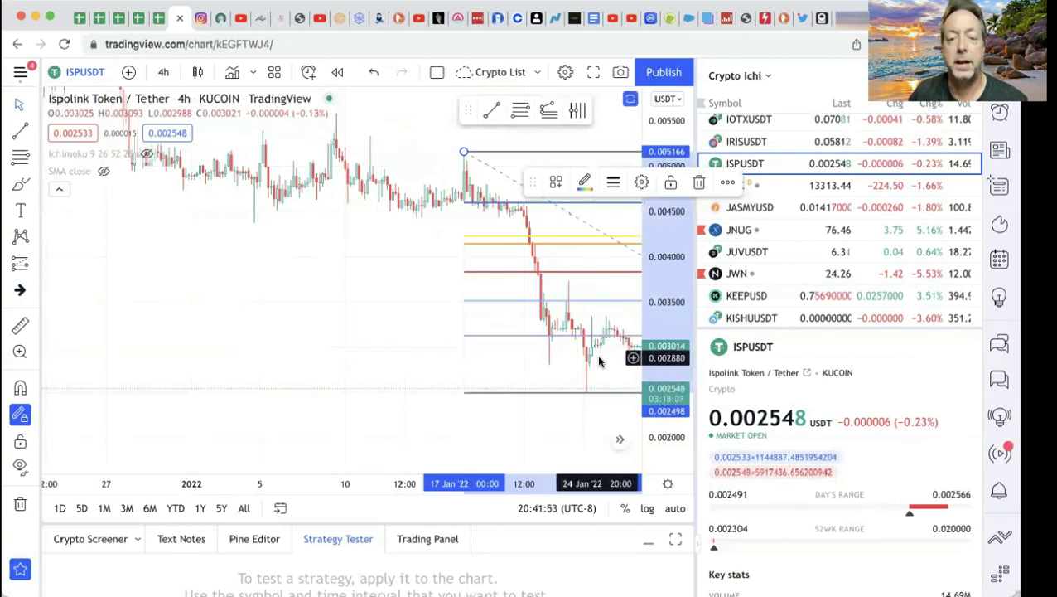
scroll(599, 360, right, 5)
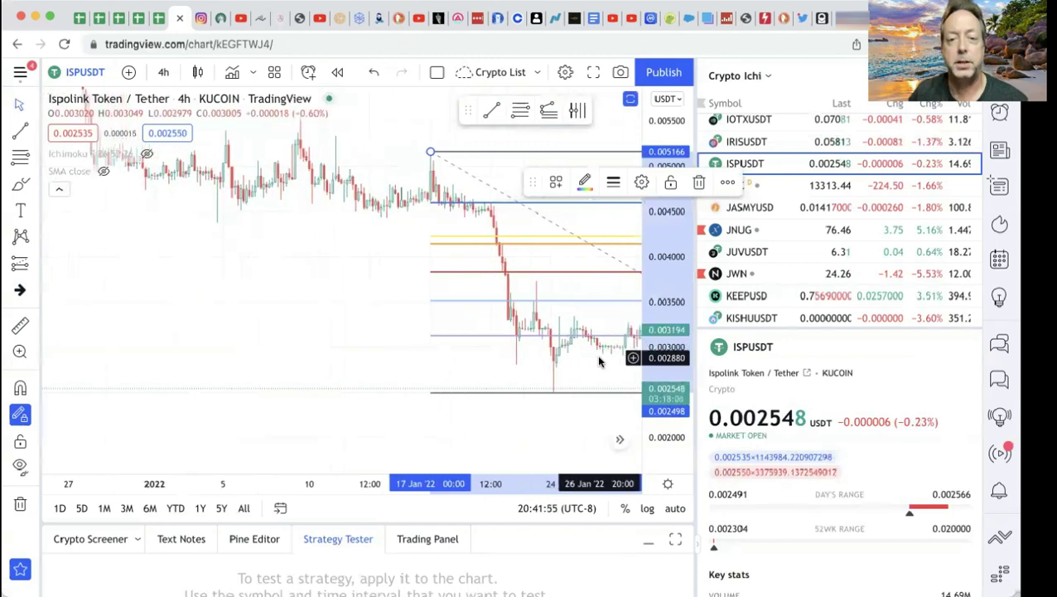
scroll(599, 359, right, 6)
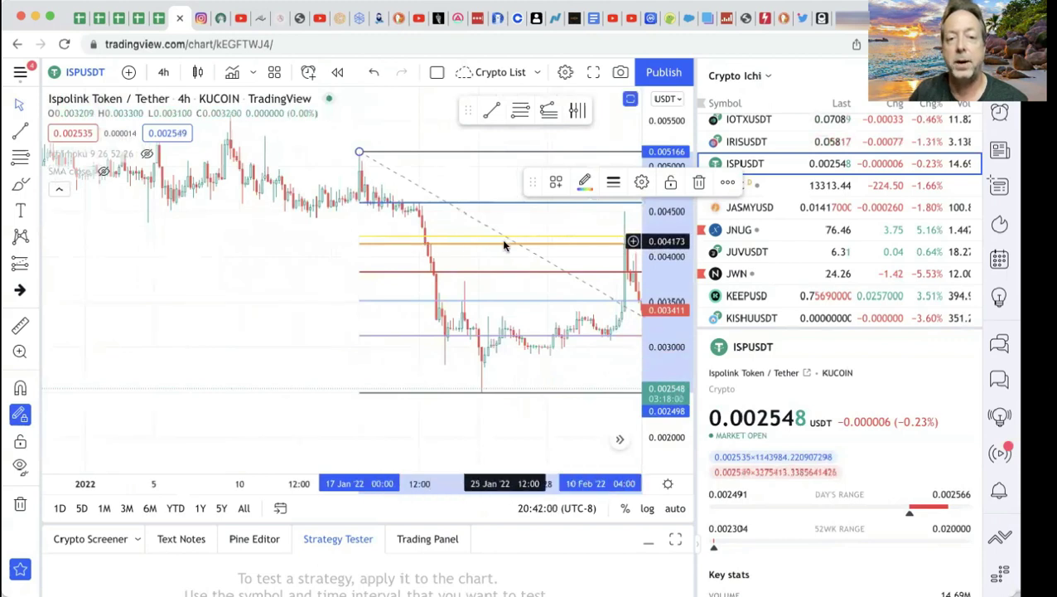
scroll(503, 245, right, 10)
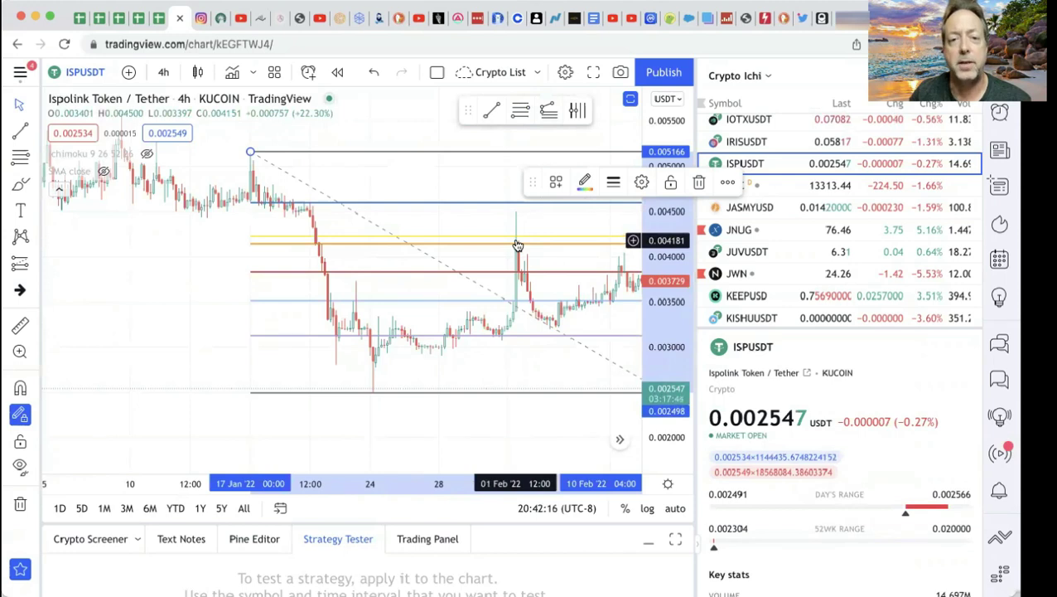
scroll(518, 245, right, 2)
scroll(517, 246, left, 5)
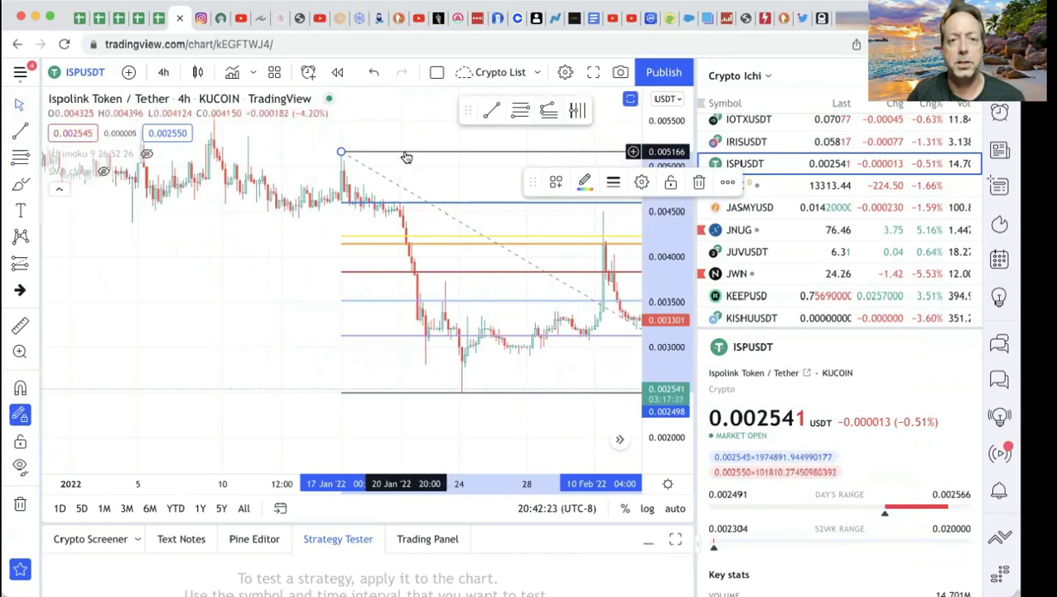
Replace the January retracement with one drawn from the 29 November 2021 high, about 0.008360, down to the early December low level, about 0.003875.
key(Delete)
scroll(498, 261, up, 5)
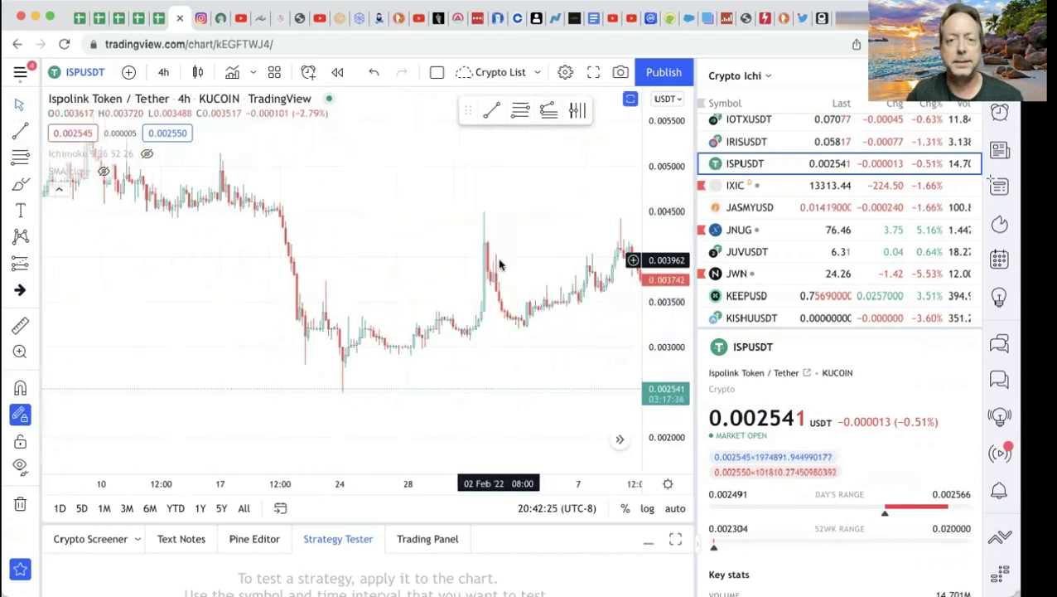
scroll(499, 264, left, 10)
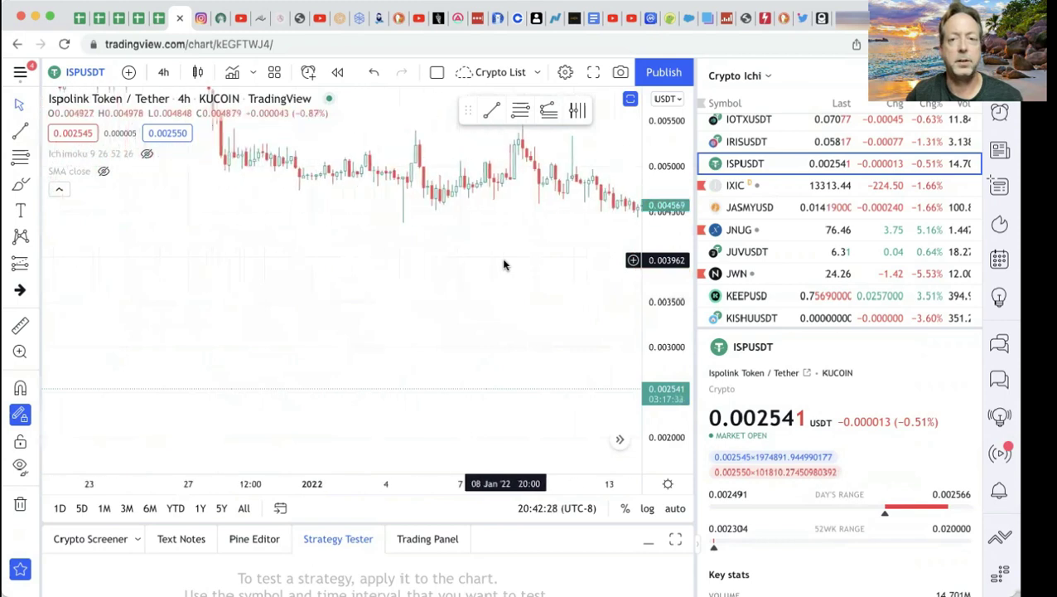
drag(664, 165, 665, 199)
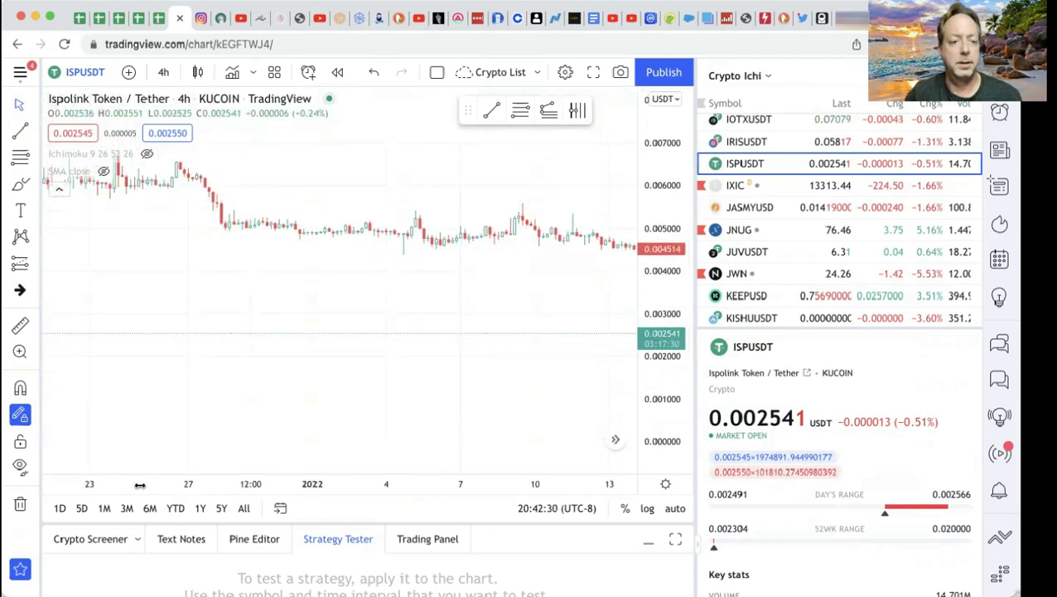
drag(431, 483, 366, 483)
scroll(523, 483, down, 3)
scroll(406, 356, down, 2)
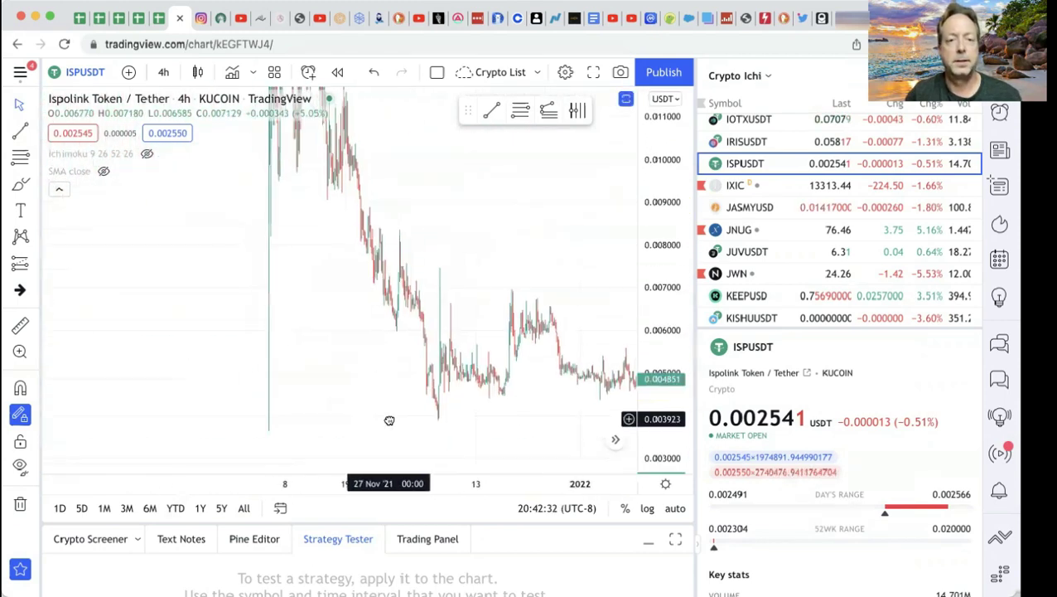
drag(656, 223, 663, 323)
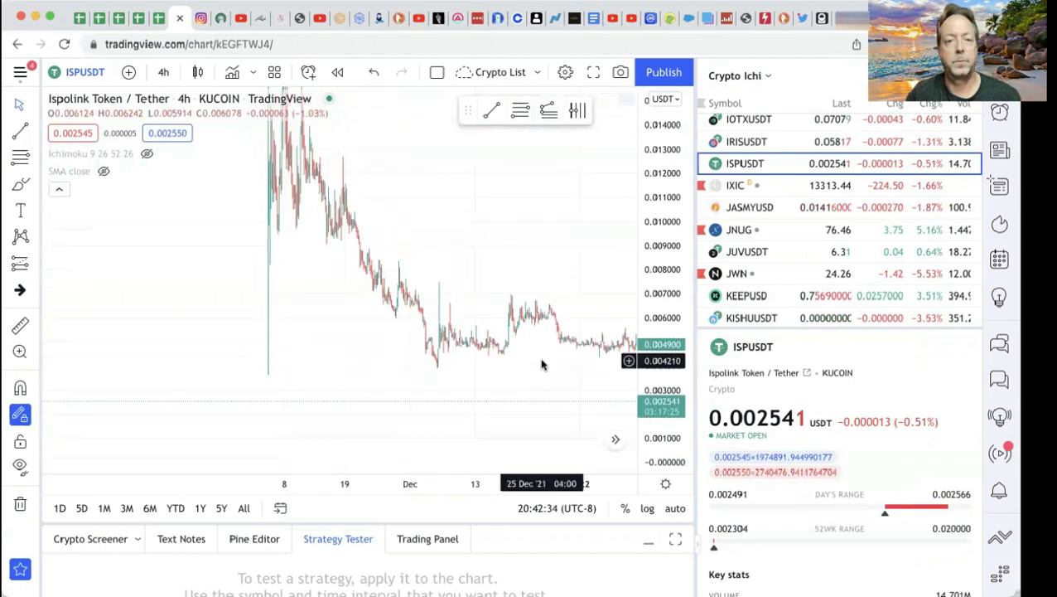
scroll(495, 365, right, 5)
scroll(496, 364, right, 1)
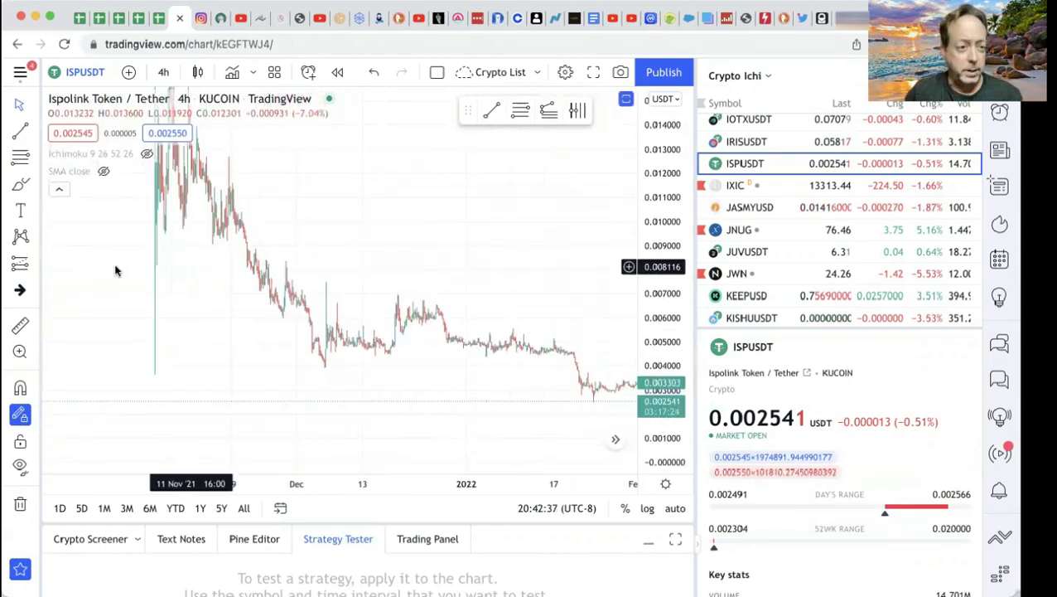
click(286, 261)
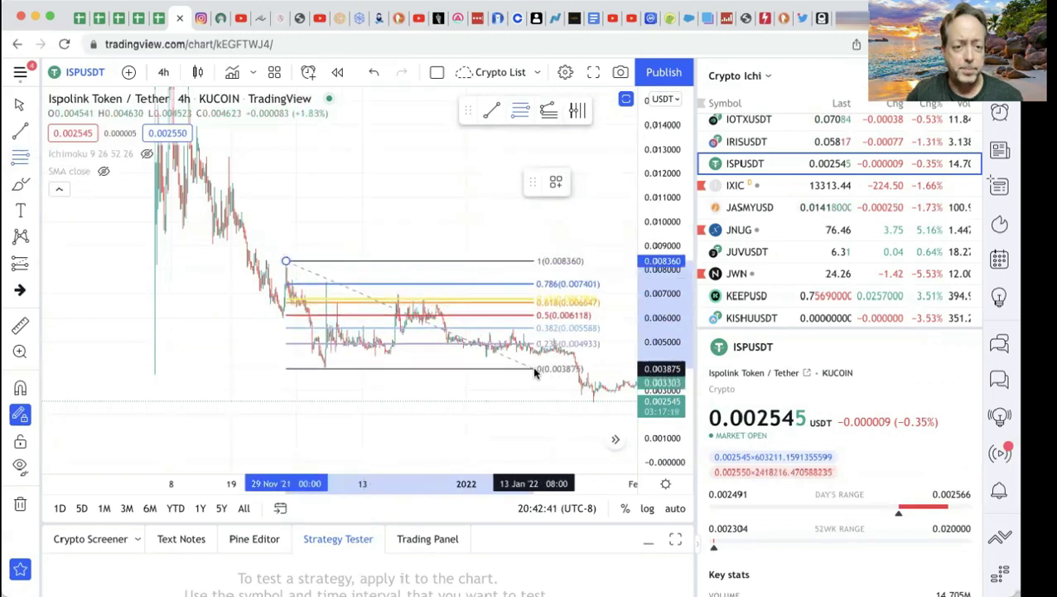
click(539, 368)
Examine the price action around the 29 November high and the early December low against the new retracement levels.
scroll(539, 369, left, 3)
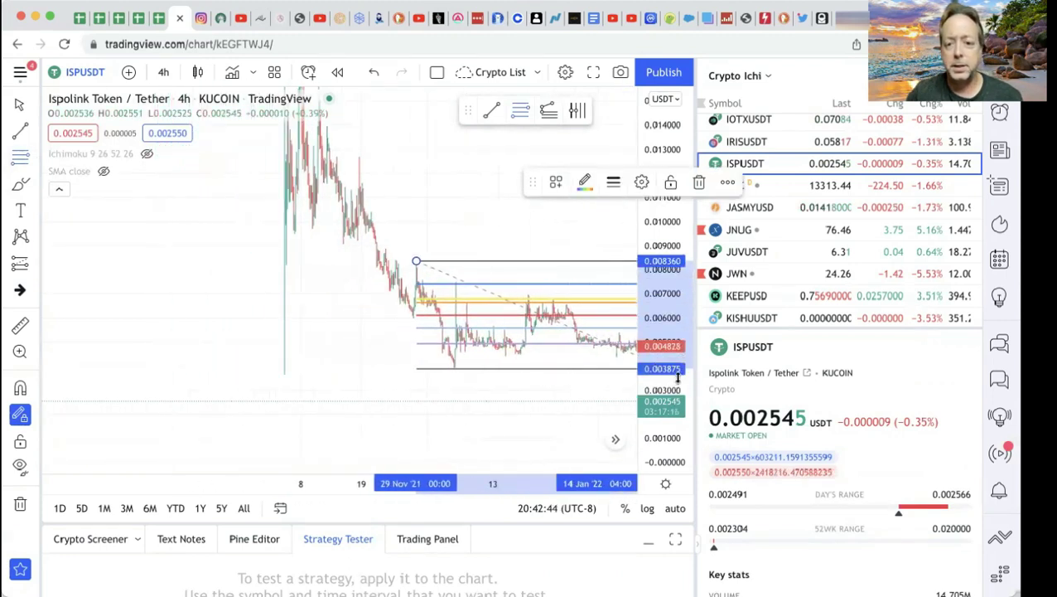
scroll(489, 329, up, 5)
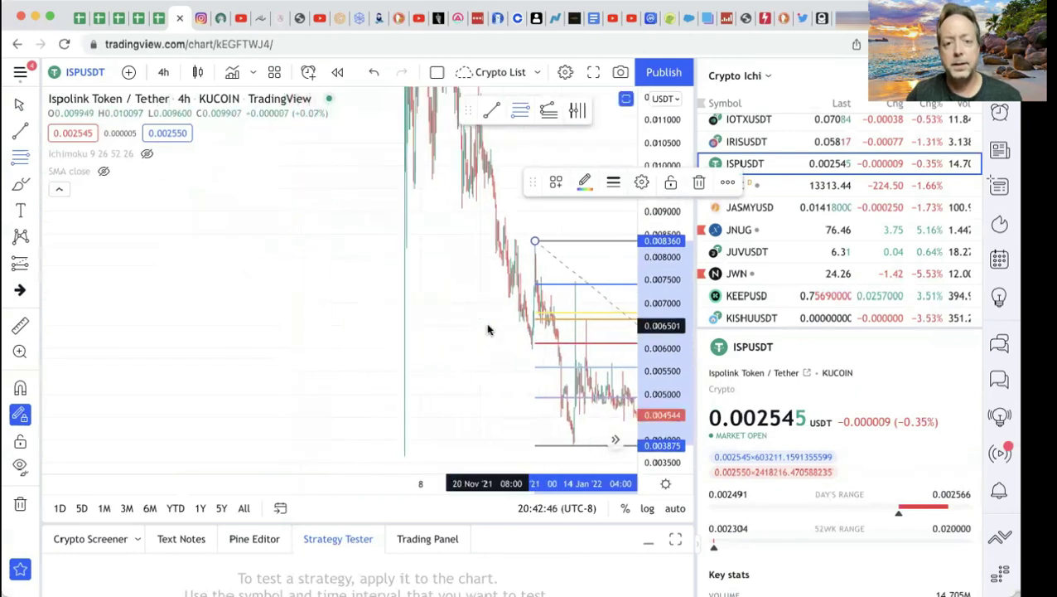
scroll(489, 330, up, 5)
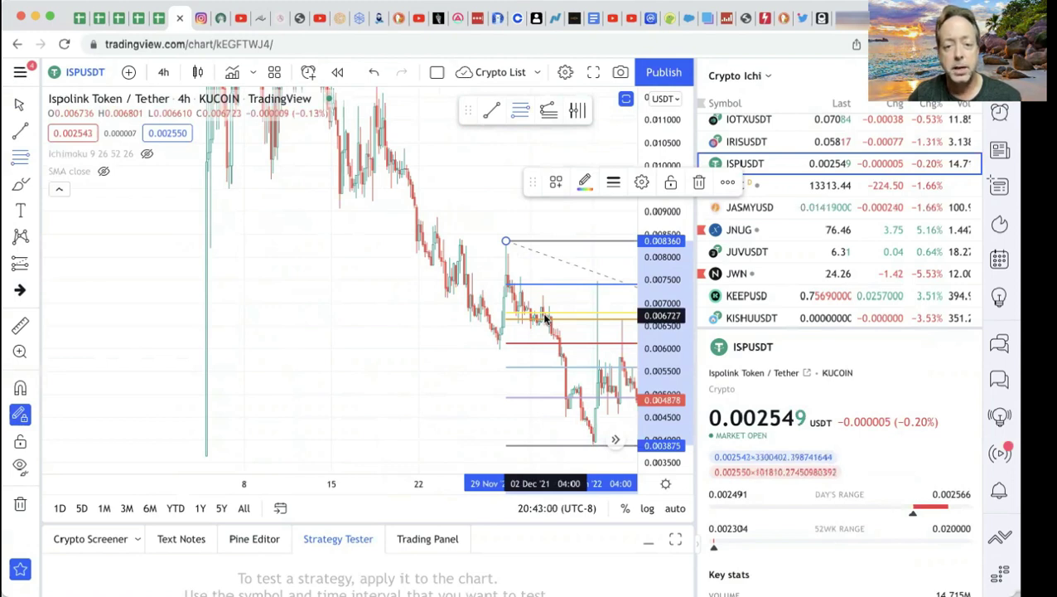
scroll(545, 318, right, 5)
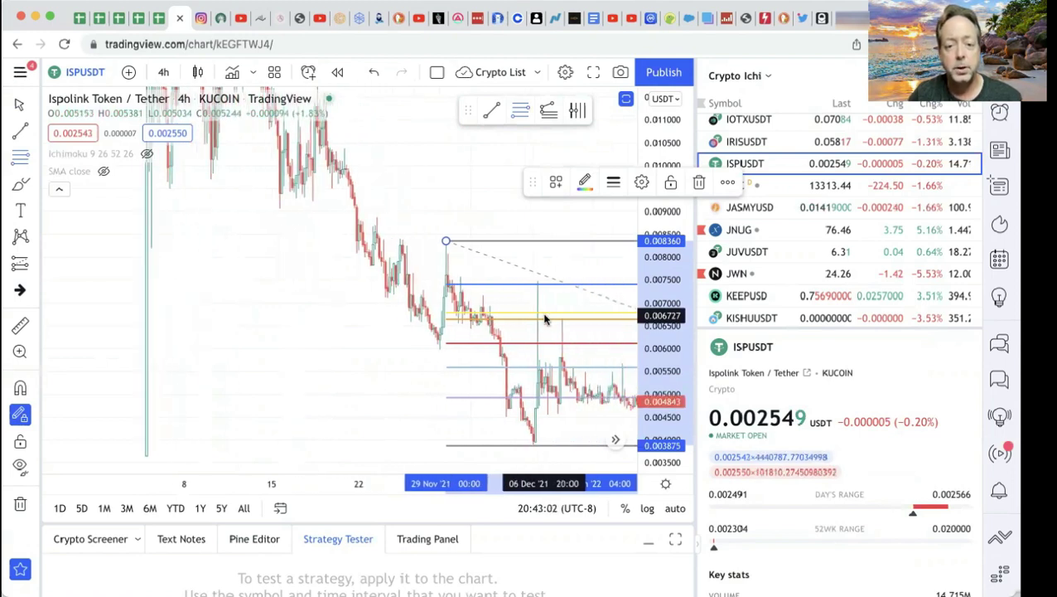
scroll(541, 318, right, 1)
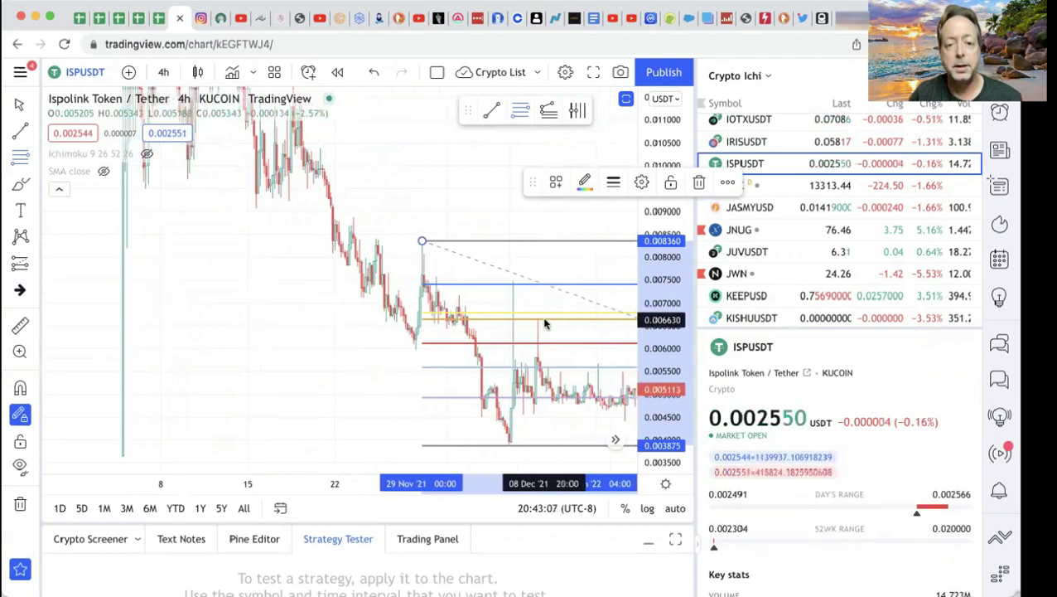
scroll(544, 323, right, 5)
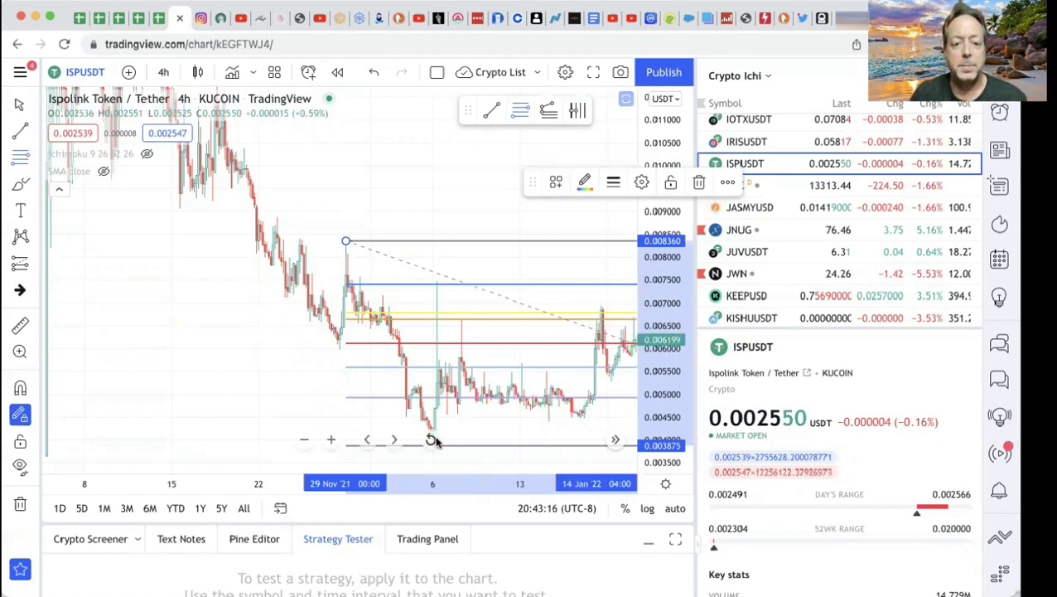
scroll(448, 438, left, 5)
scroll(461, 428, left, 8)
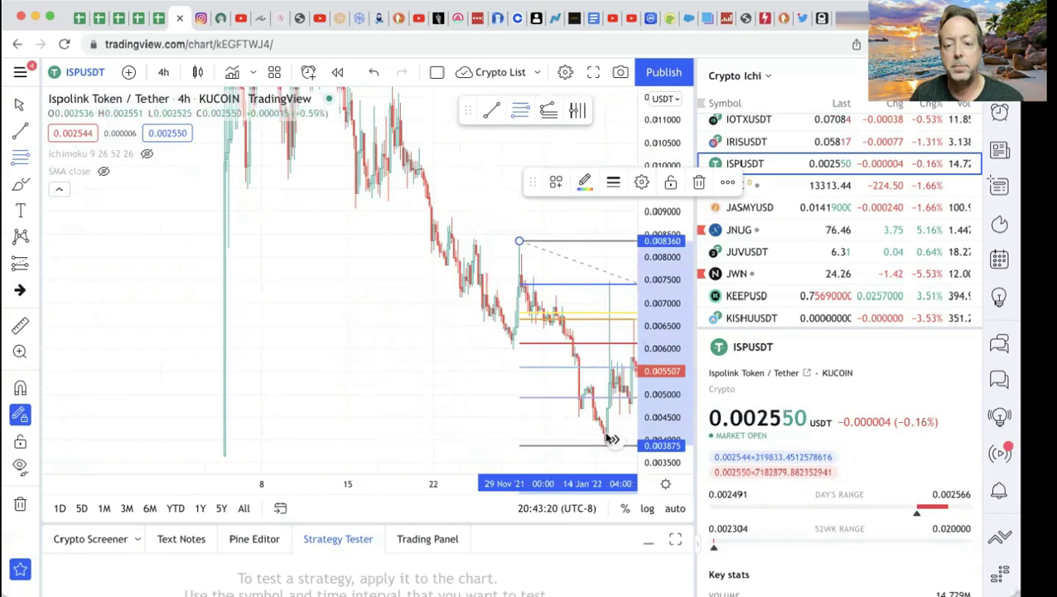
scroll(627, 399, left, 6)
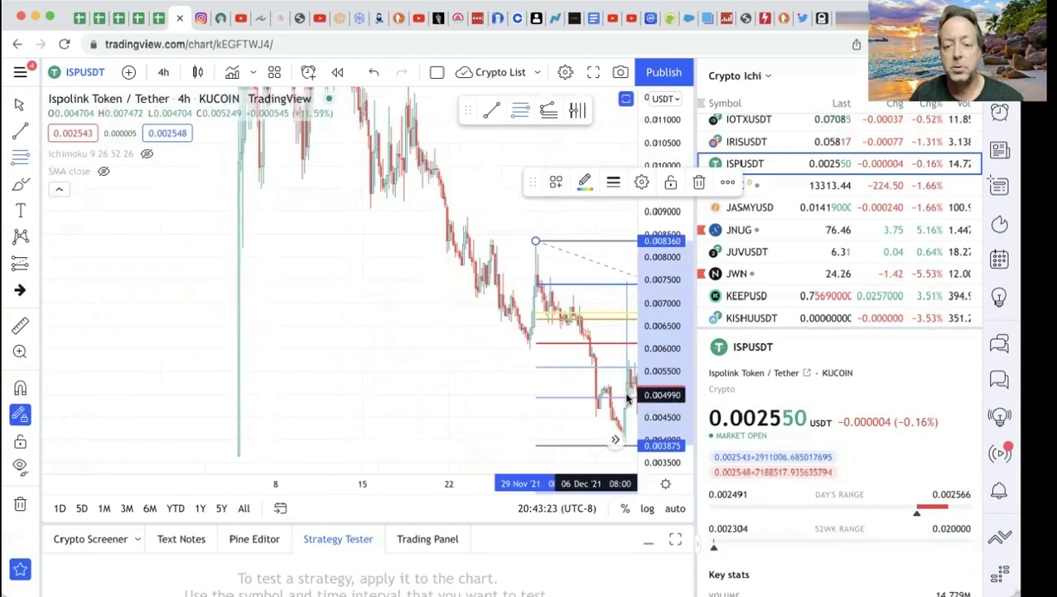
scroll(627, 399, right, 3)
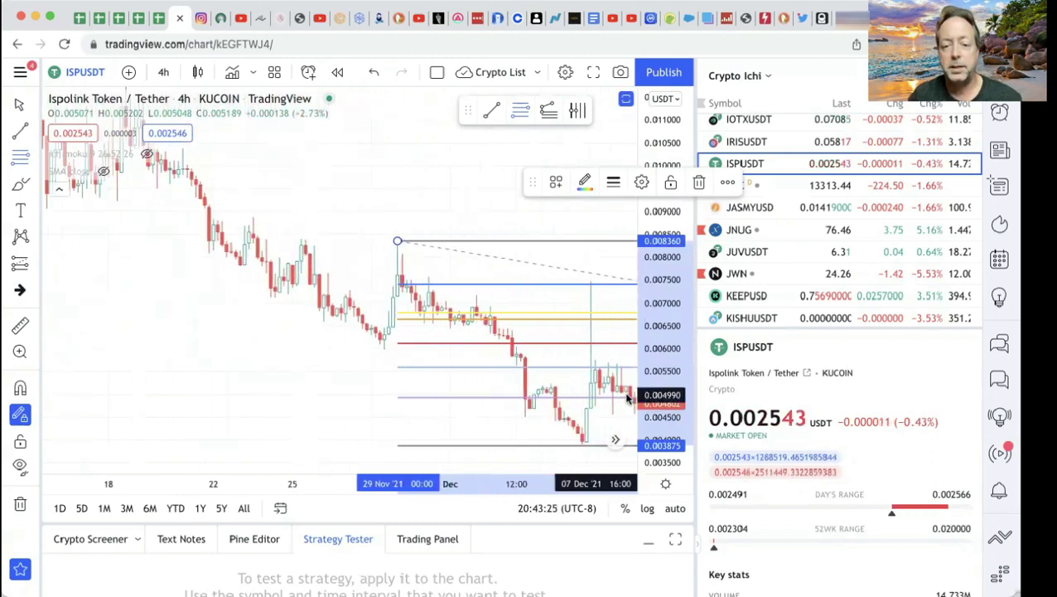
scroll(526, 367, left, 1)
scroll(527, 368, right, 1)
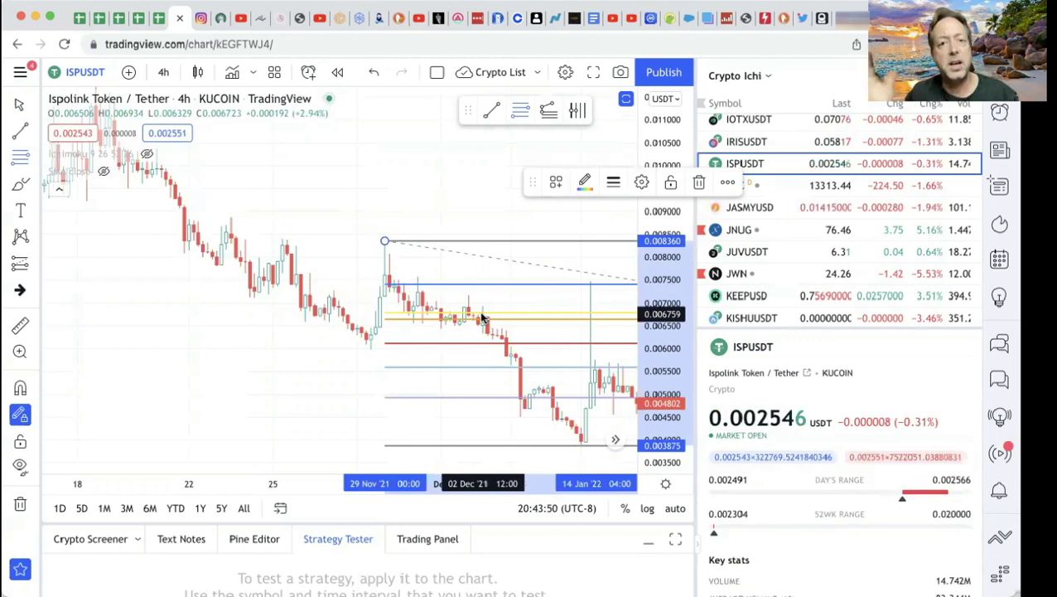
Compare the December rallies after the 6 December low, up to the 19 December high, with the 0.618 and 0.65 levels.
scroll(483, 317, right, 3)
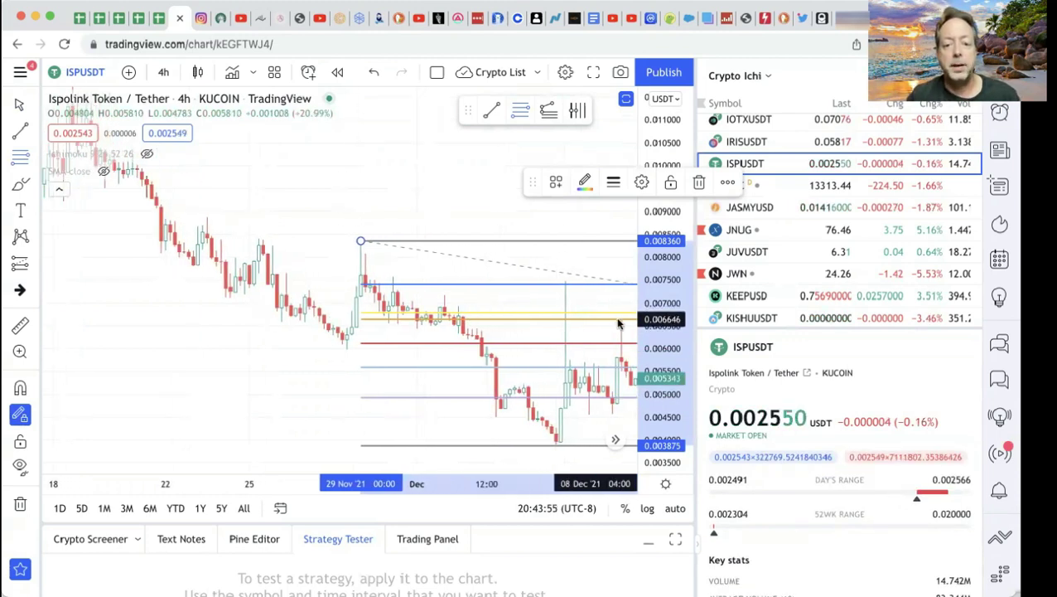
scroll(624, 323, right, 15)
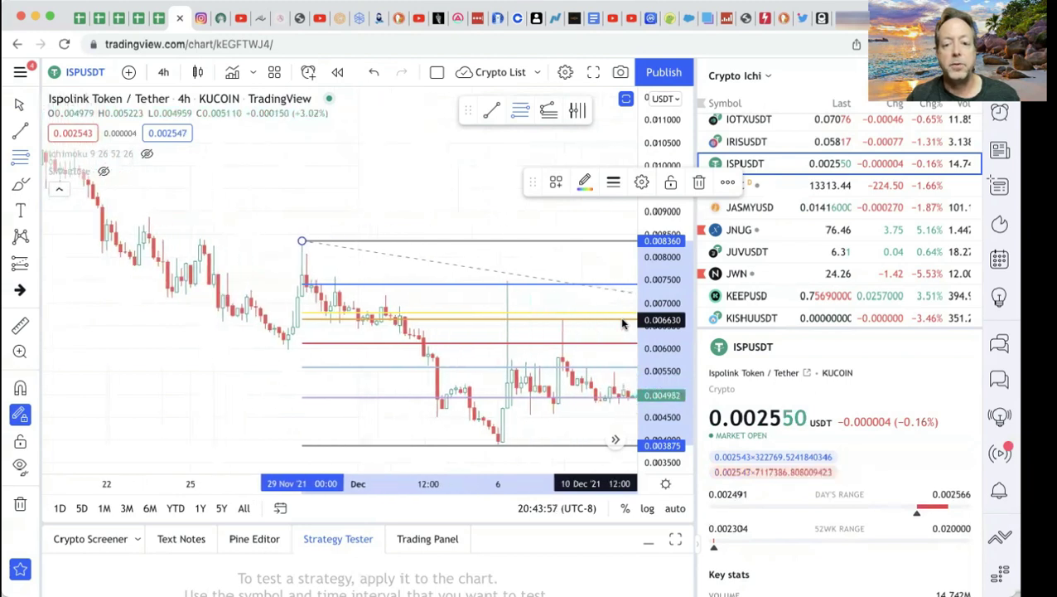
scroll(623, 323, right, 12)
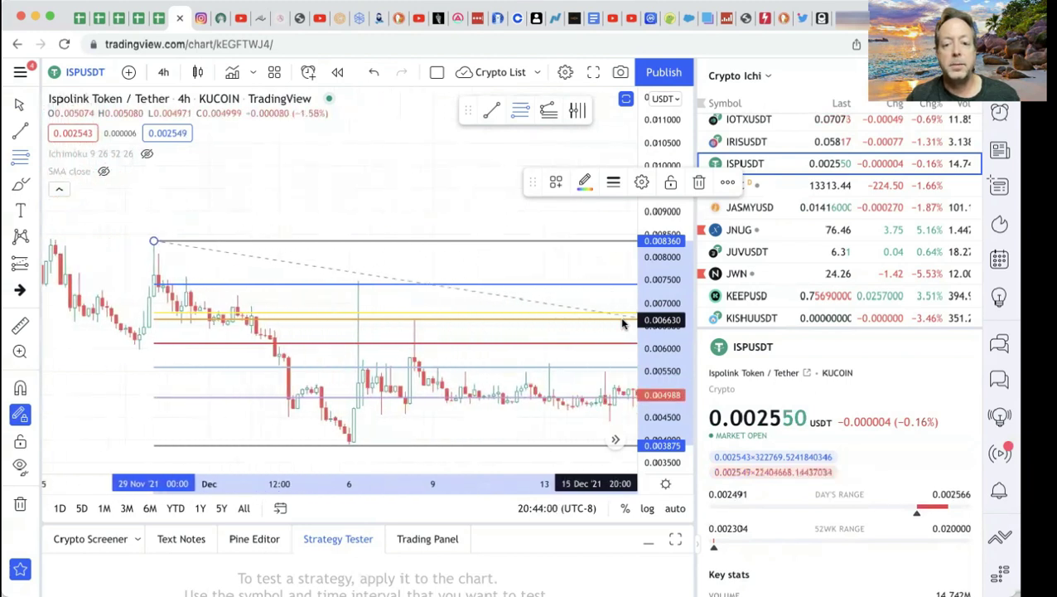
scroll(623, 323, right, 11)
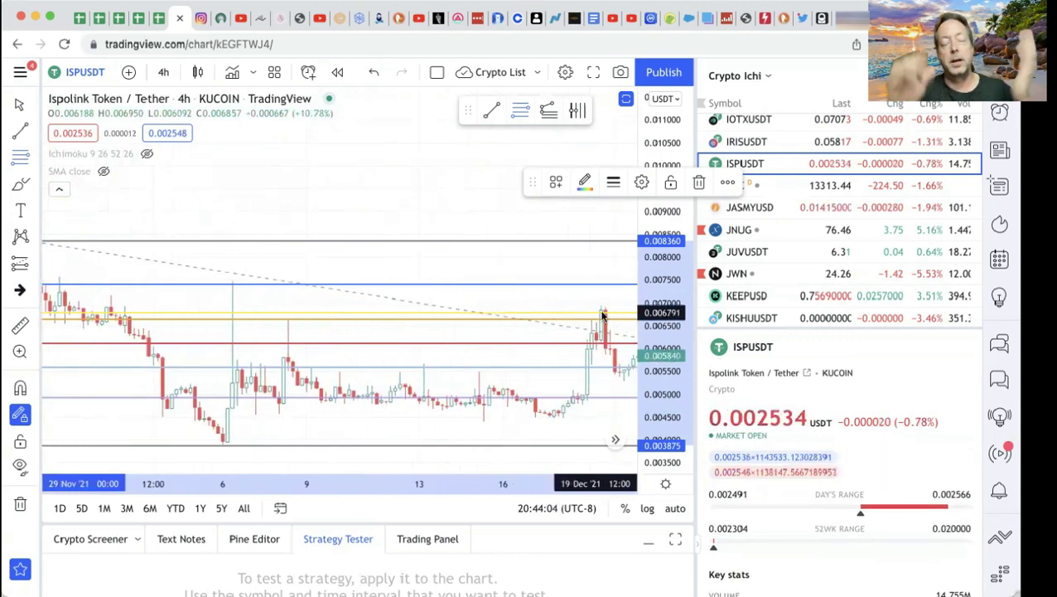
scroll(297, 362, left, 20)
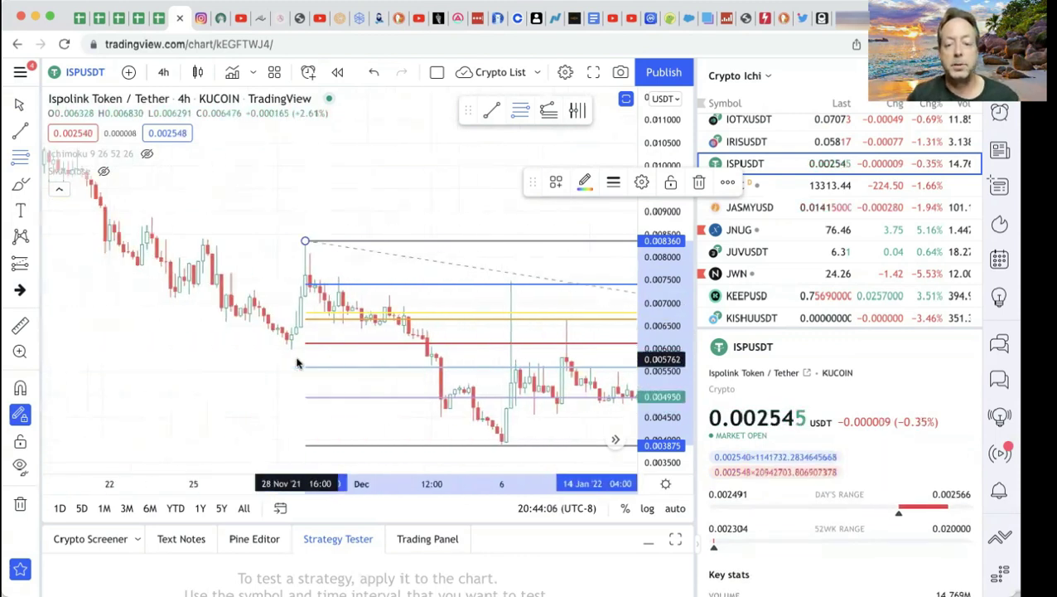
scroll(296, 362, left, 2)
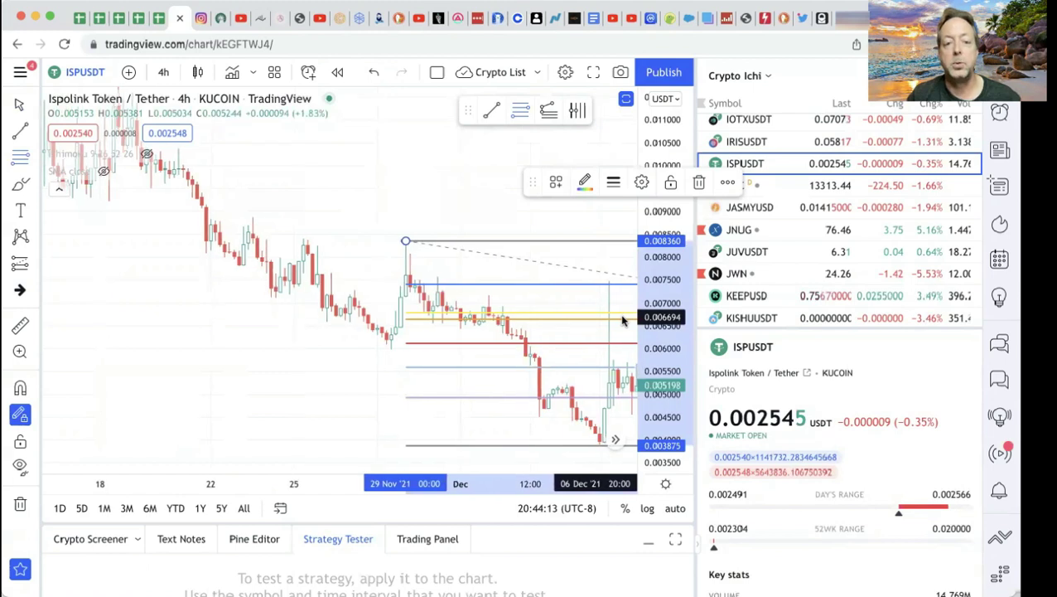
scroll(623, 321, right, 10)
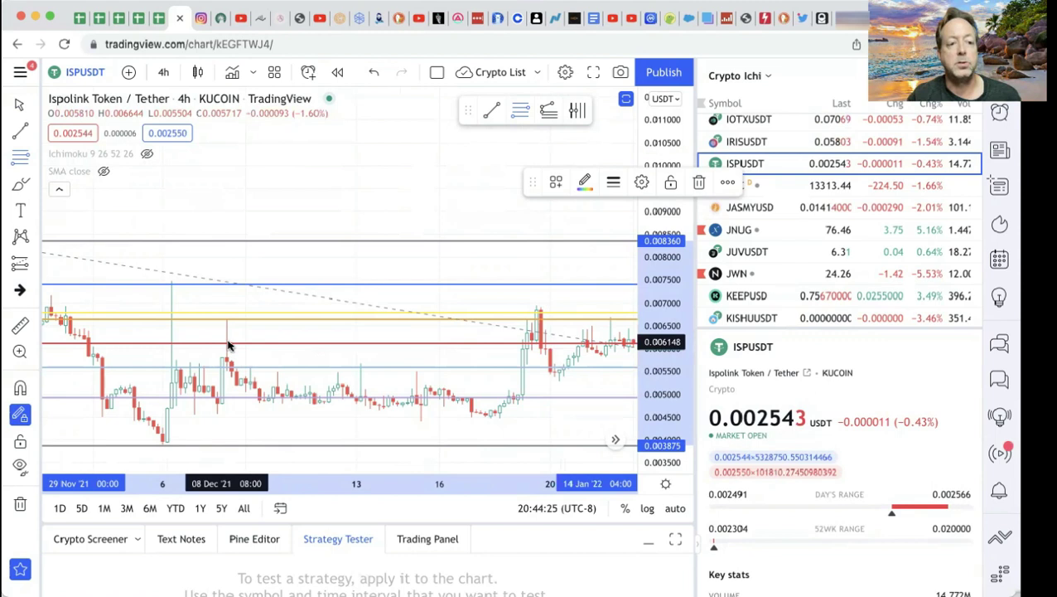
drag(540, 338, 489, 324)
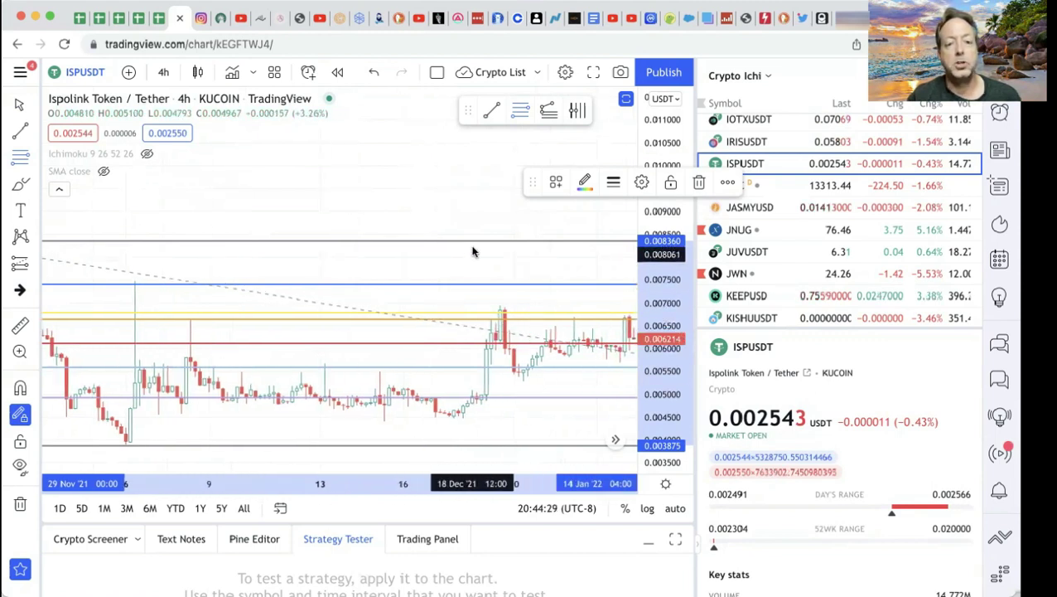
Examine the late December highs near the 0.618 level and follow the price through January 2022 past the retracement's end.
scroll(474, 246, right, 5)
scroll(474, 246, right, 10)
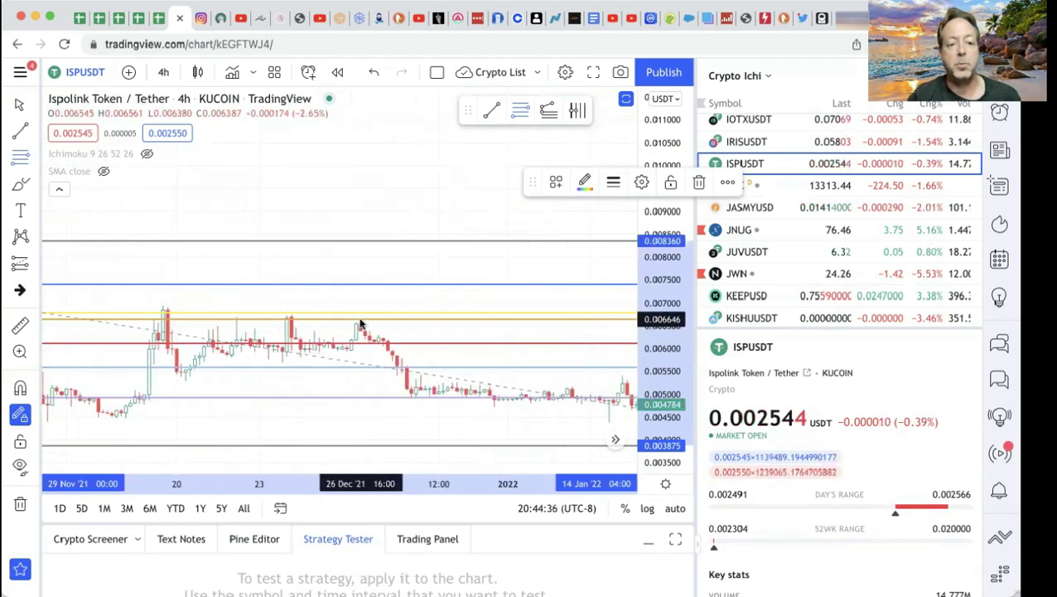
scroll(296, 326, left, 15)
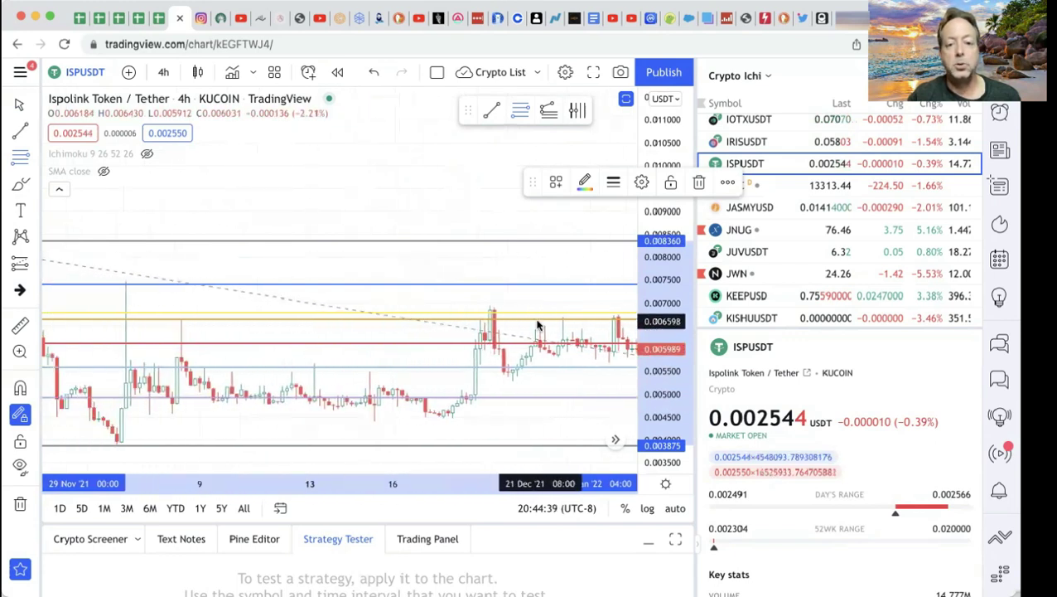
scroll(617, 326, right, 8)
scroll(580, 325, right, 1)
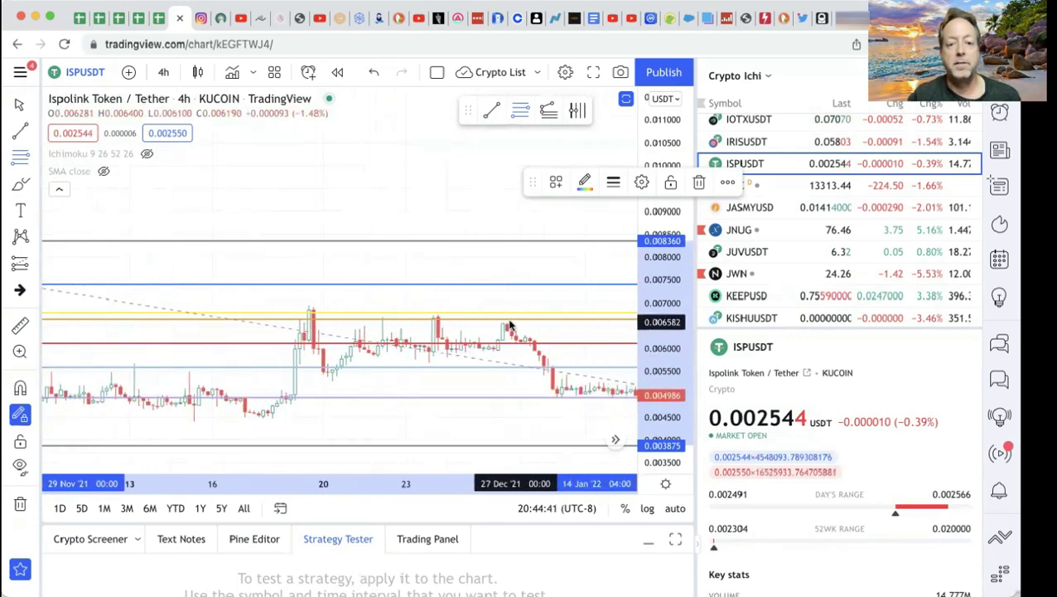
scroll(502, 322, right, 3)
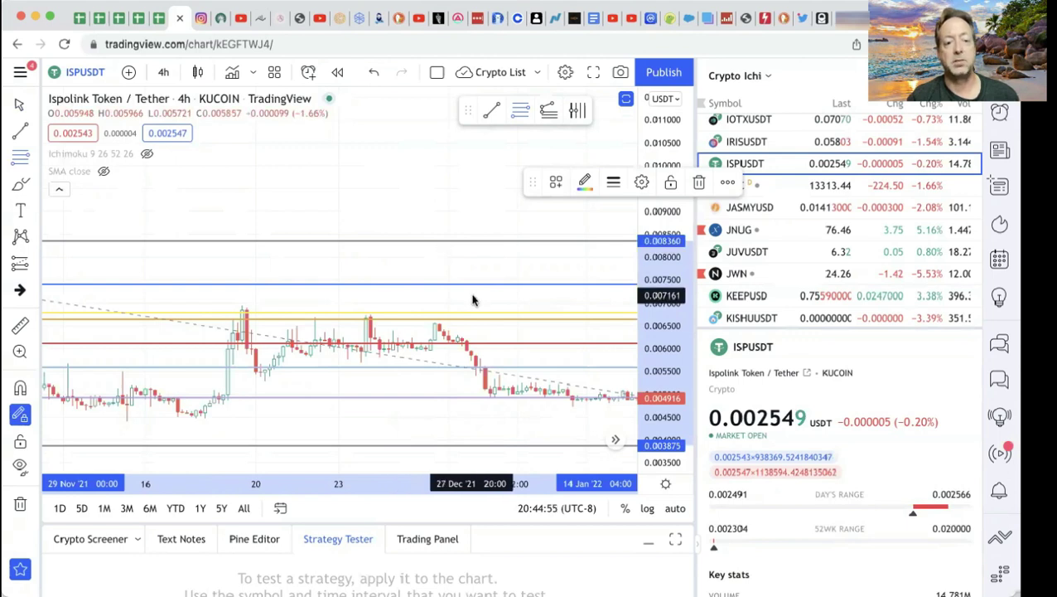
scroll(527, 320, right, 5)
scroll(525, 321, right, 10)
scroll(526, 322, right, 10)
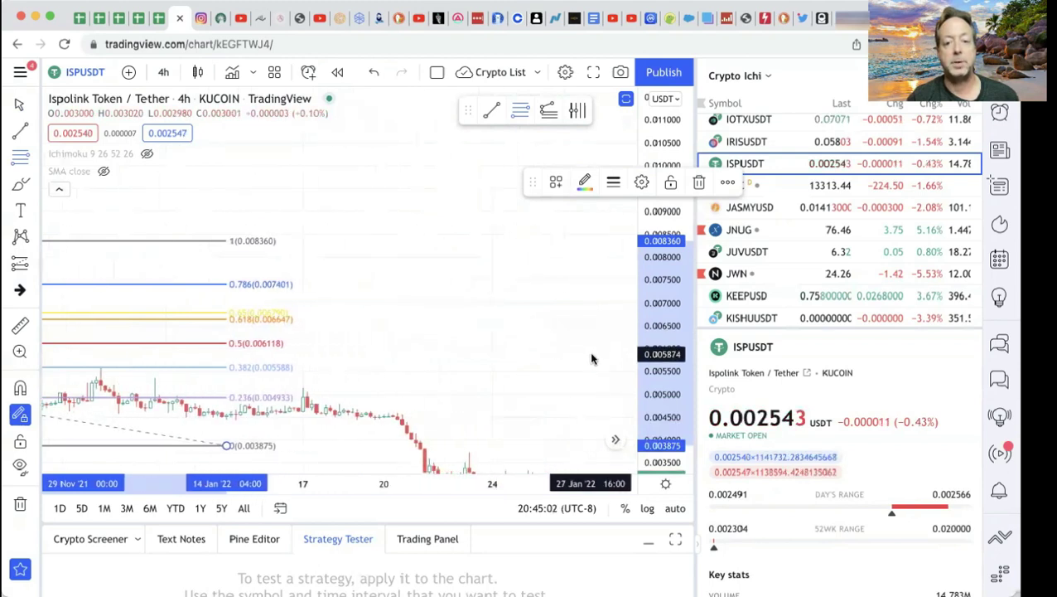
Deselect the retracement and review its levels from the 29 November 2021 high through January 2022.
click(563, 408)
click(173, 164)
drag(172, 164, 384, 186)
key(Delete)
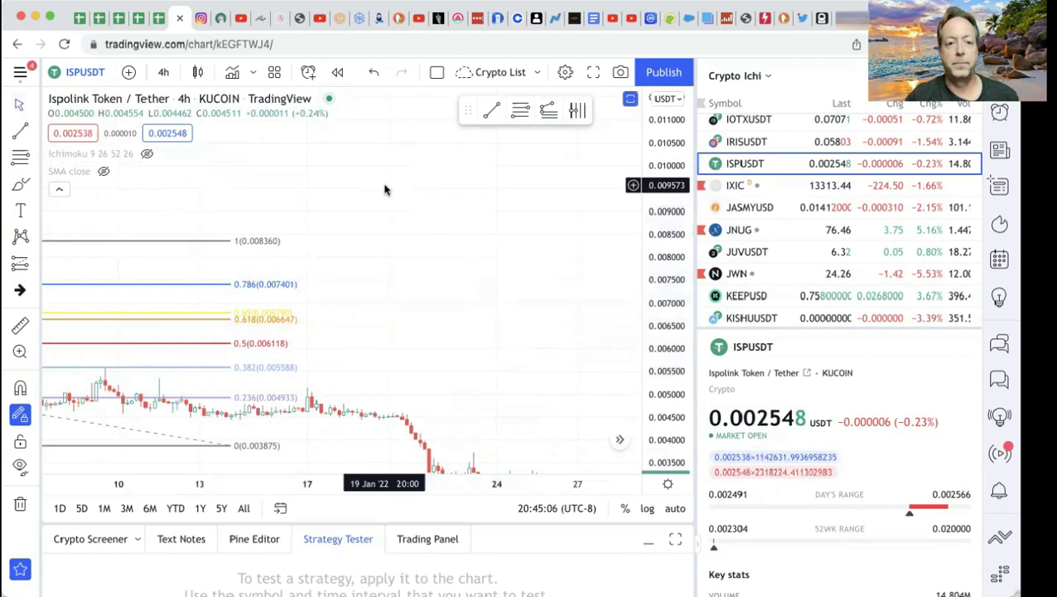
scroll(247, 239, left, 10)
scroll(248, 248, left, 15)
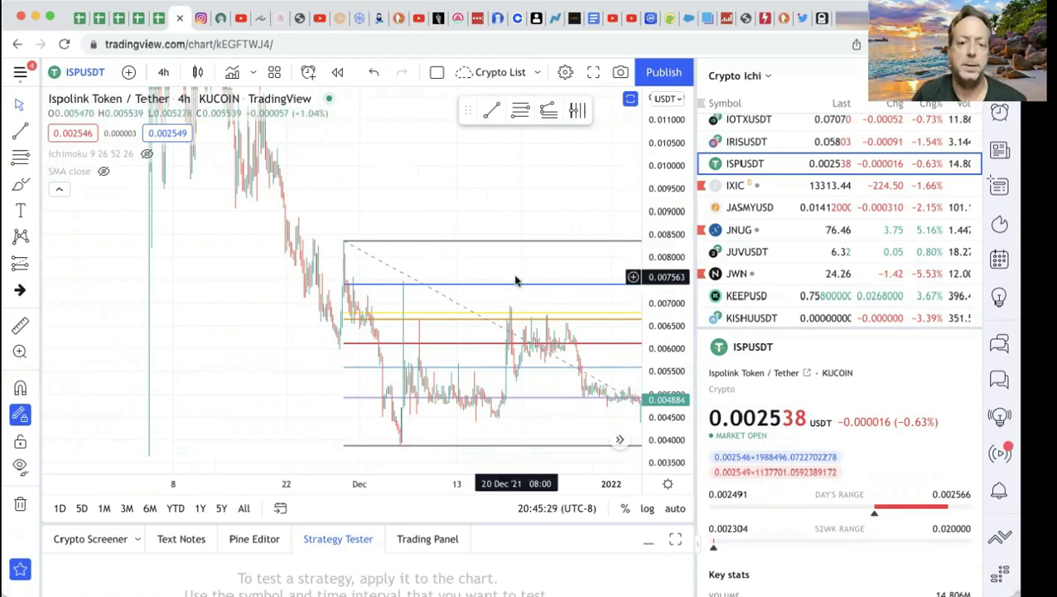
scroll(517, 279, right, 5)
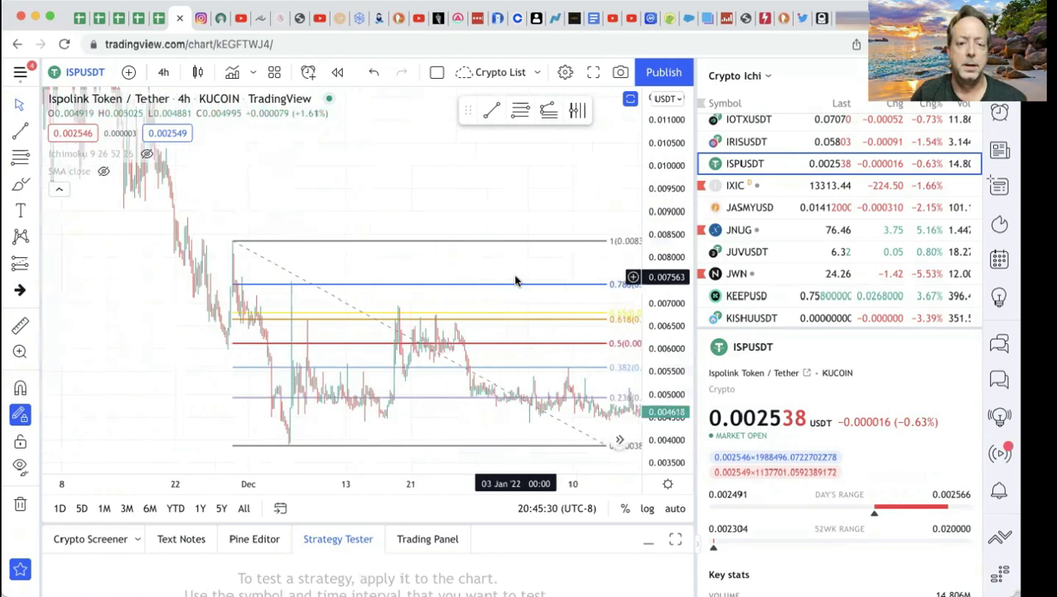
Open the retracement's style settings and examine the enabled levels and their colours.
double_click(398, 245)
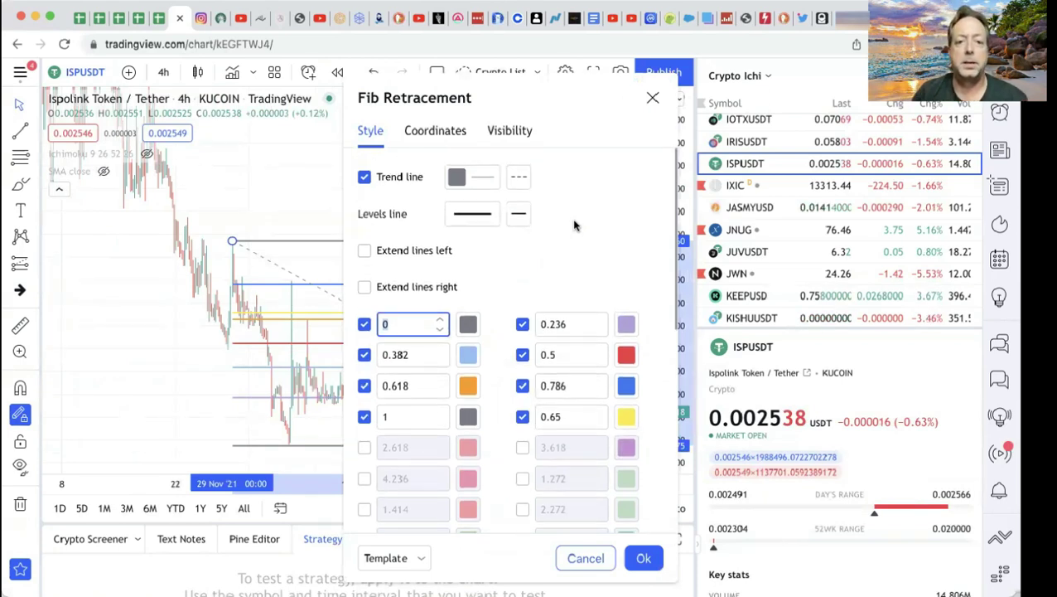
scroll(585, 239, down, 1)
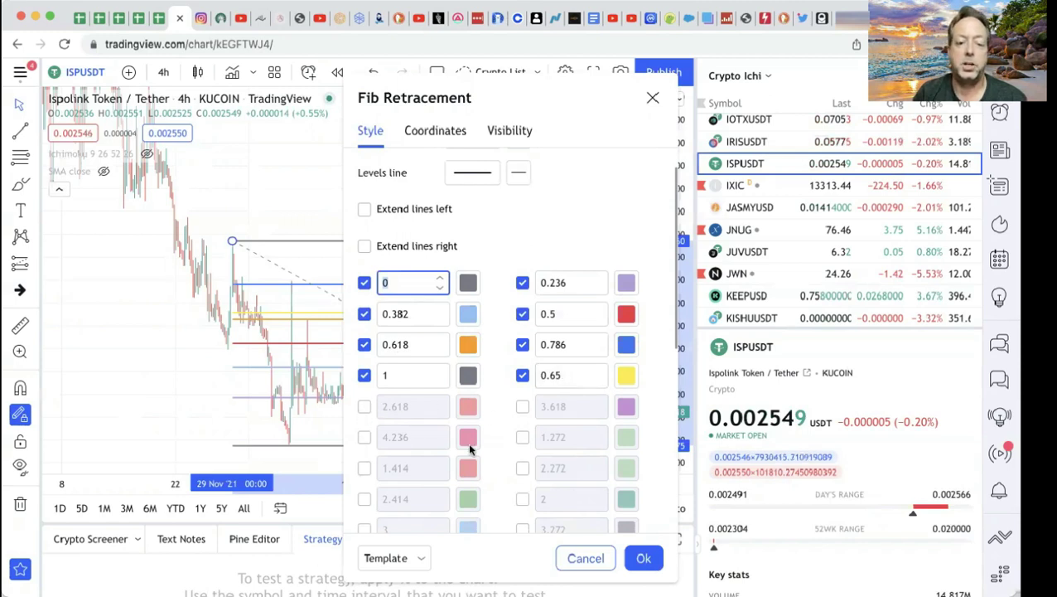
scroll(568, 470, down, 5)
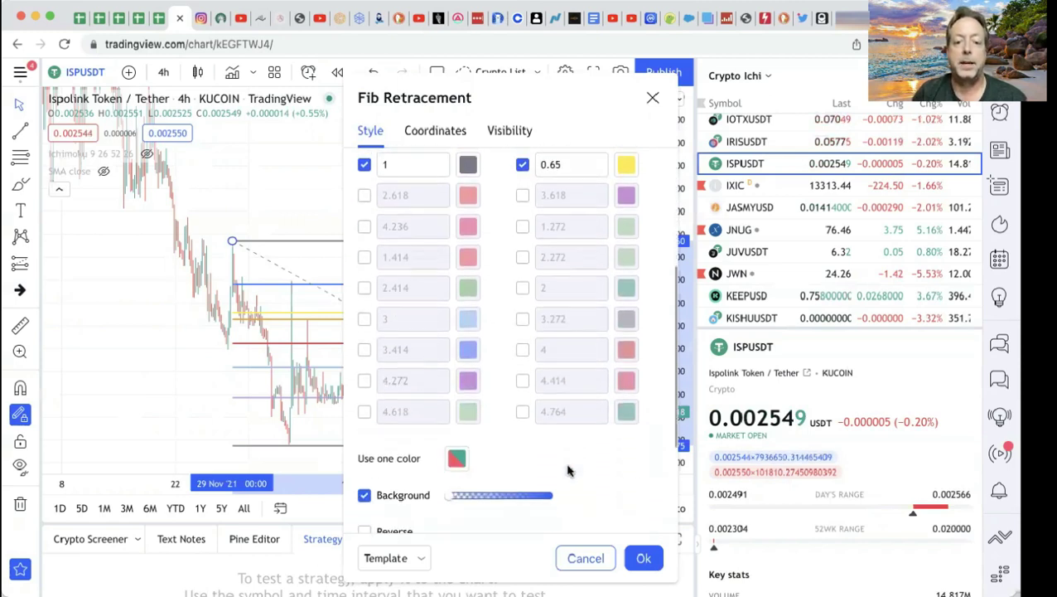
Try a more opaque background fill on the retracement and return it to fully transparent.
scroll(568, 470, down, 1)
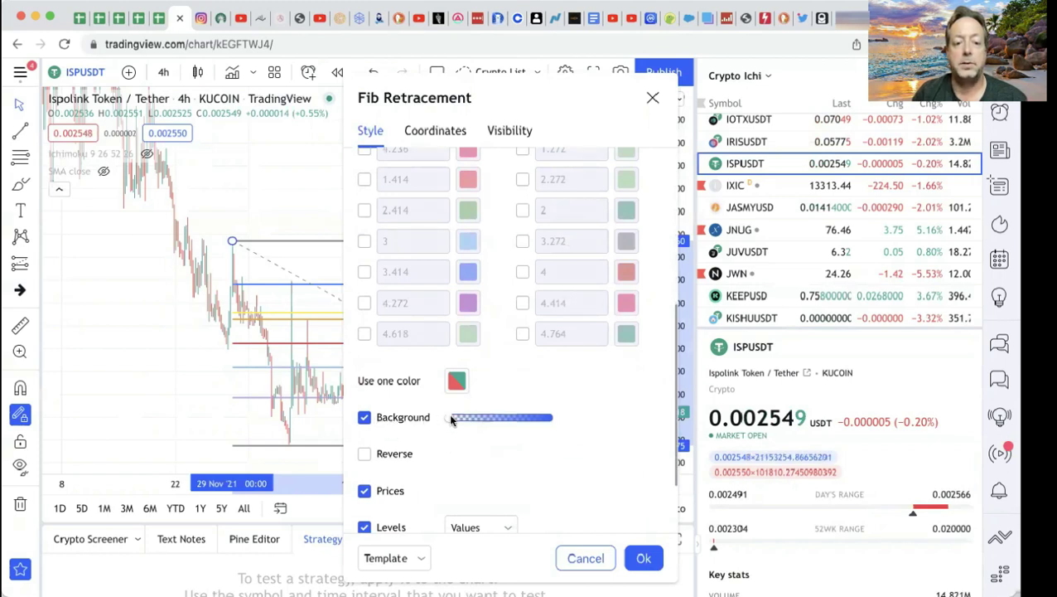
drag(449, 419, 463, 417)
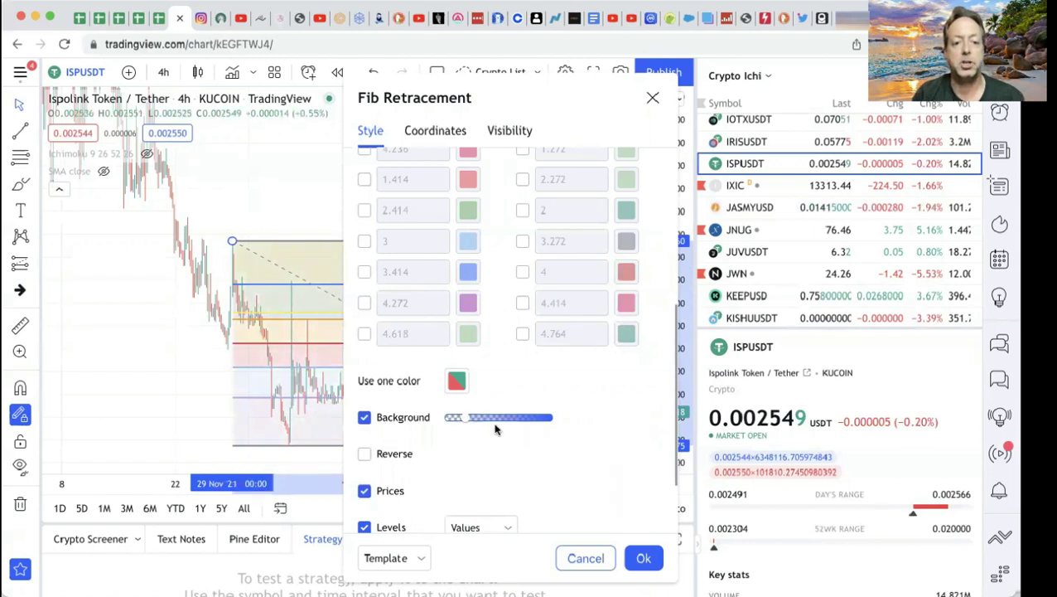
drag(466, 420, 441, 417)
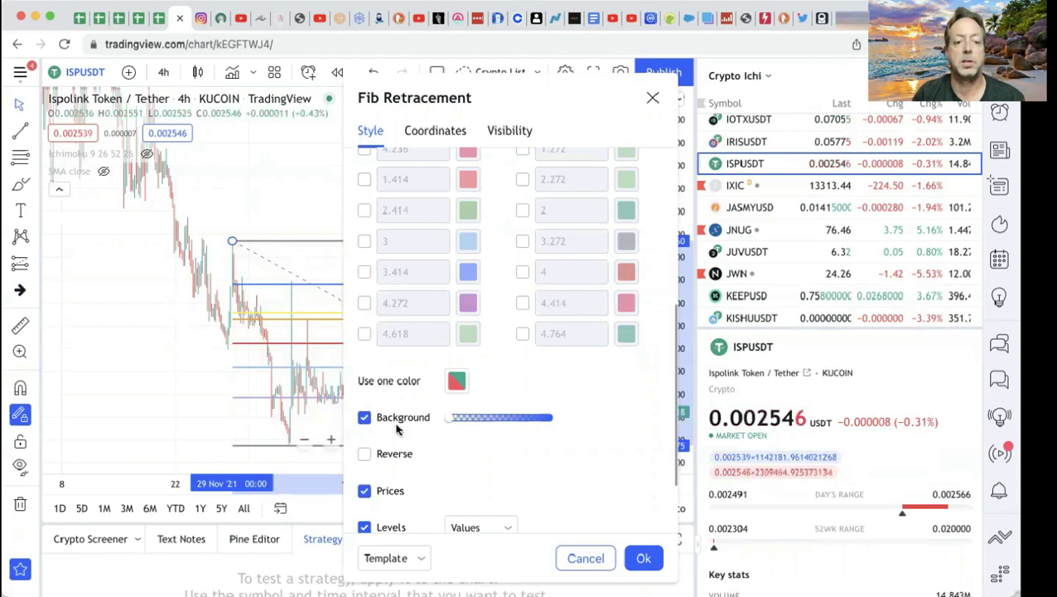
Examine the retracement's display options, including the Values or Percents choice for levels and the label placement.
scroll(501, 441, down, 2)
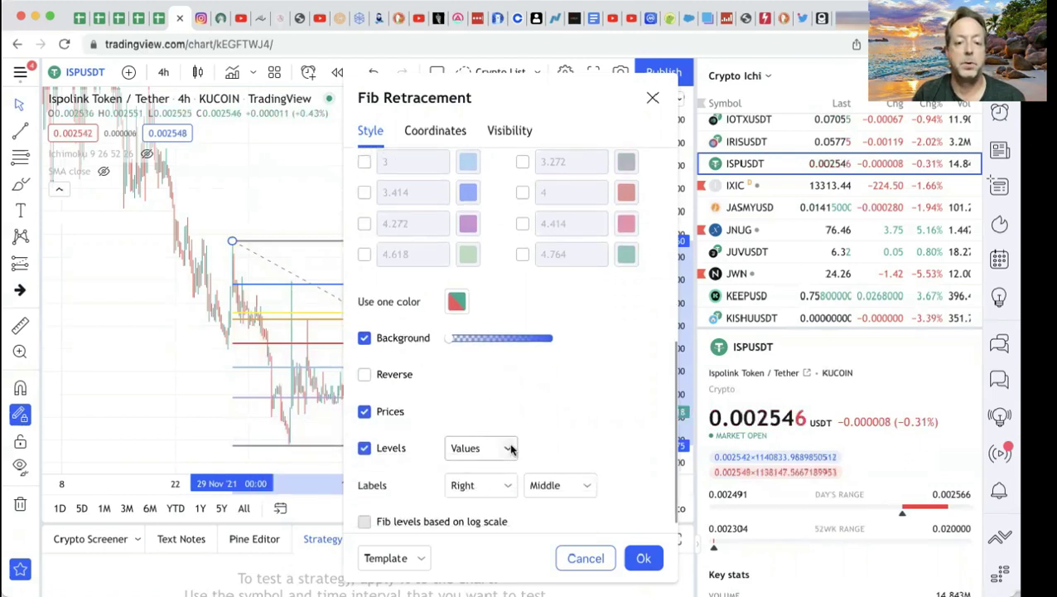
click(511, 449)
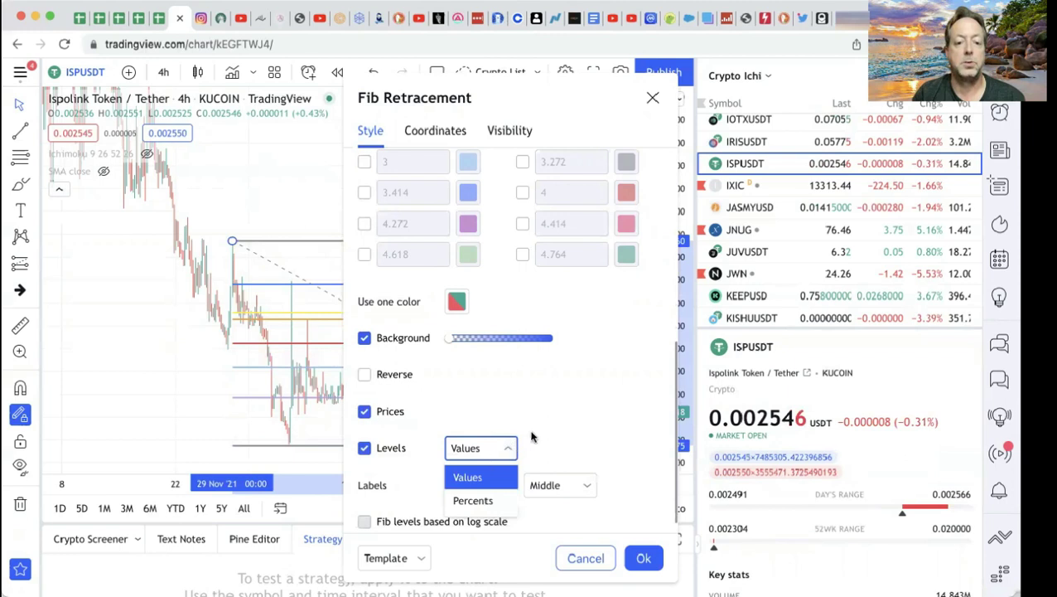
click(535, 435)
scroll(557, 448, down, 1)
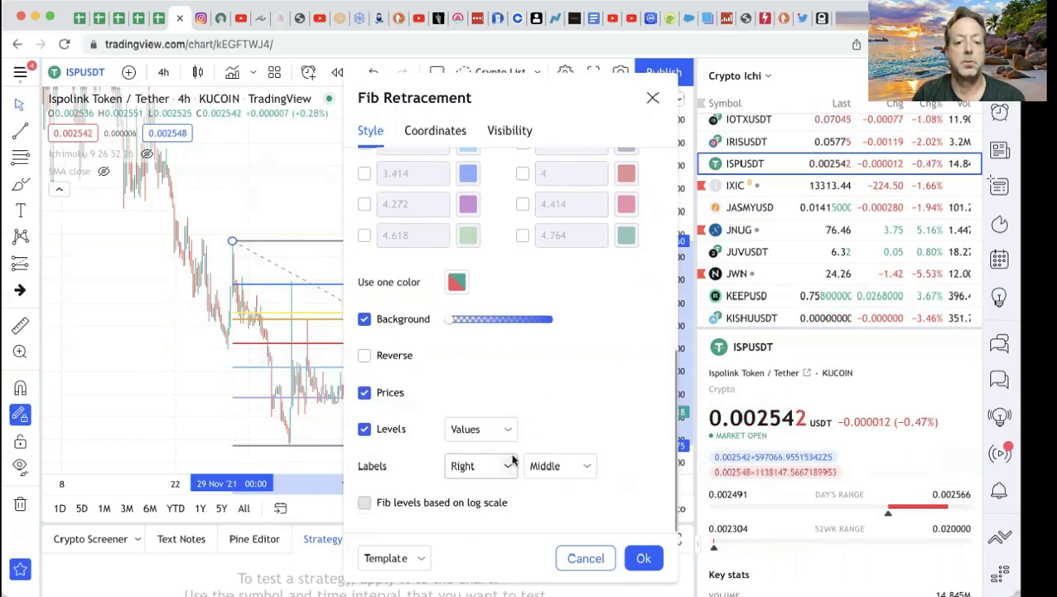
scroll(599, 383, up, 4)
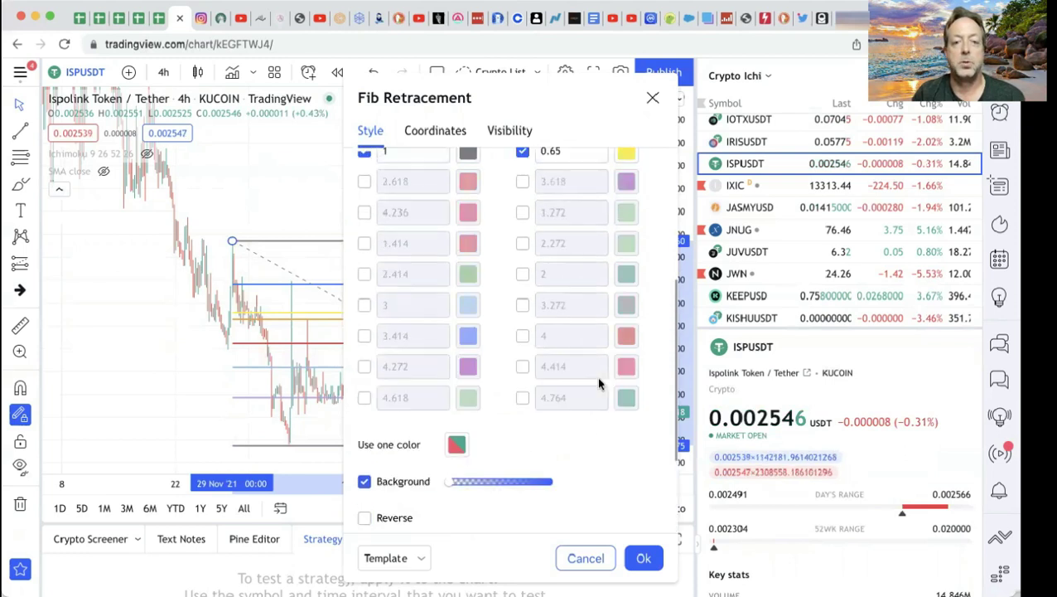
scroll(599, 382, up, 5)
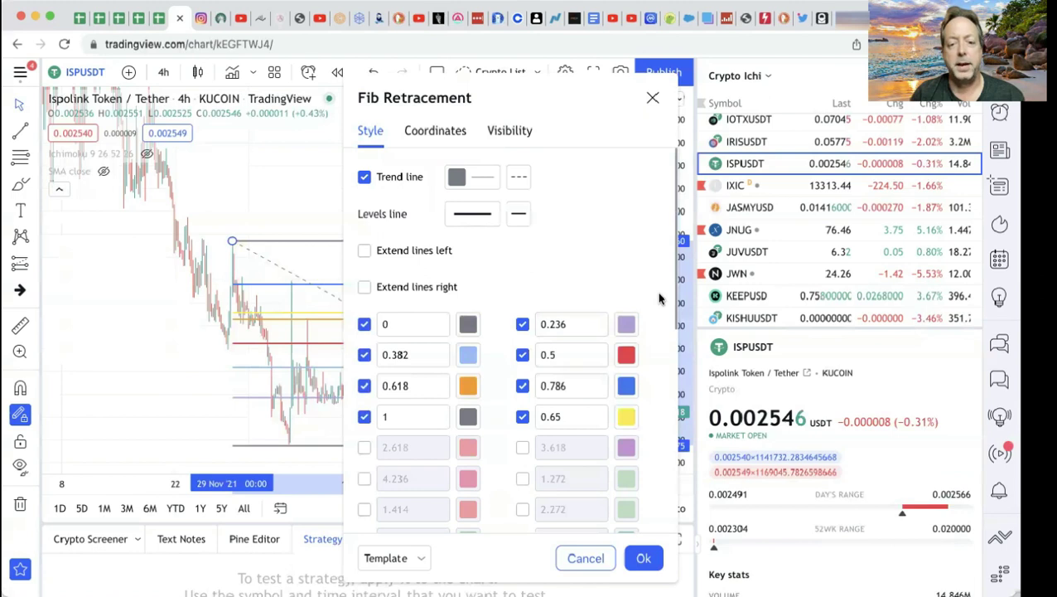
Review the full list of retracement style settings and the available templates, and accept the settings.
scroll(660, 298, down, 5)
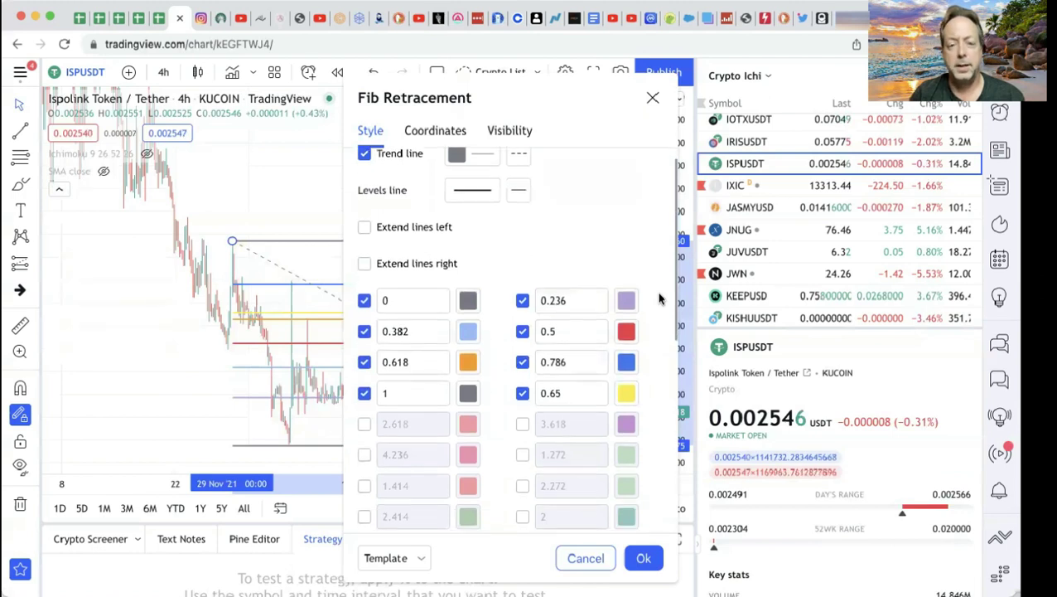
scroll(660, 298, down, 2)
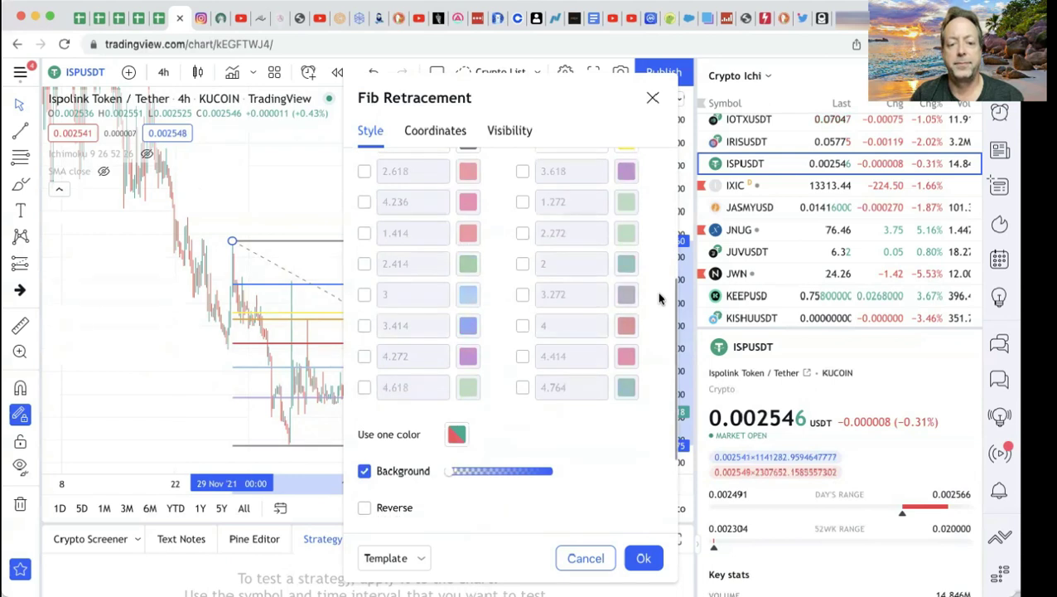
scroll(659, 298, down, 3)
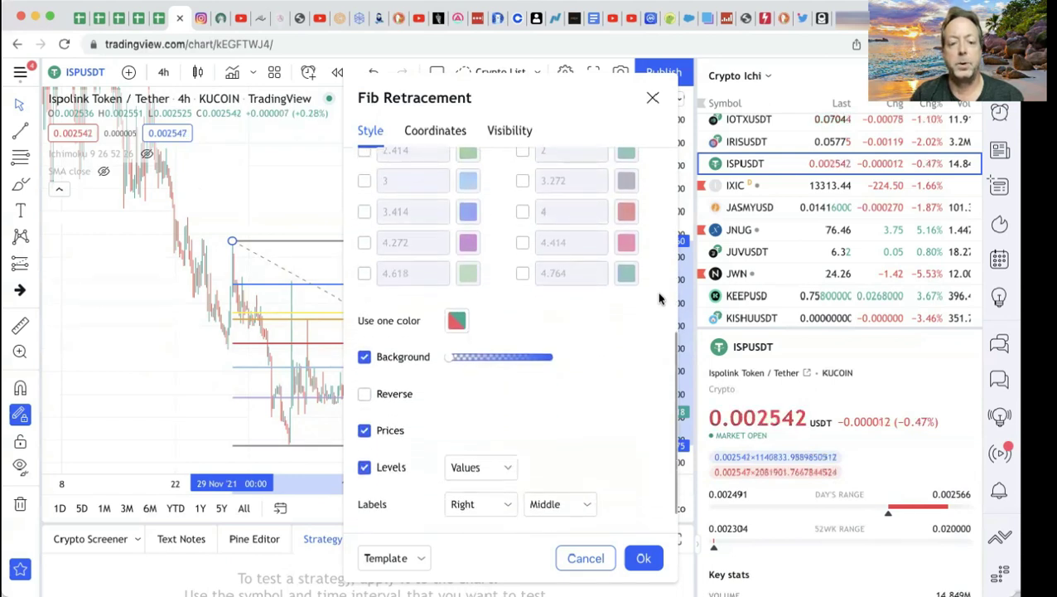
scroll(660, 299, down, 1)
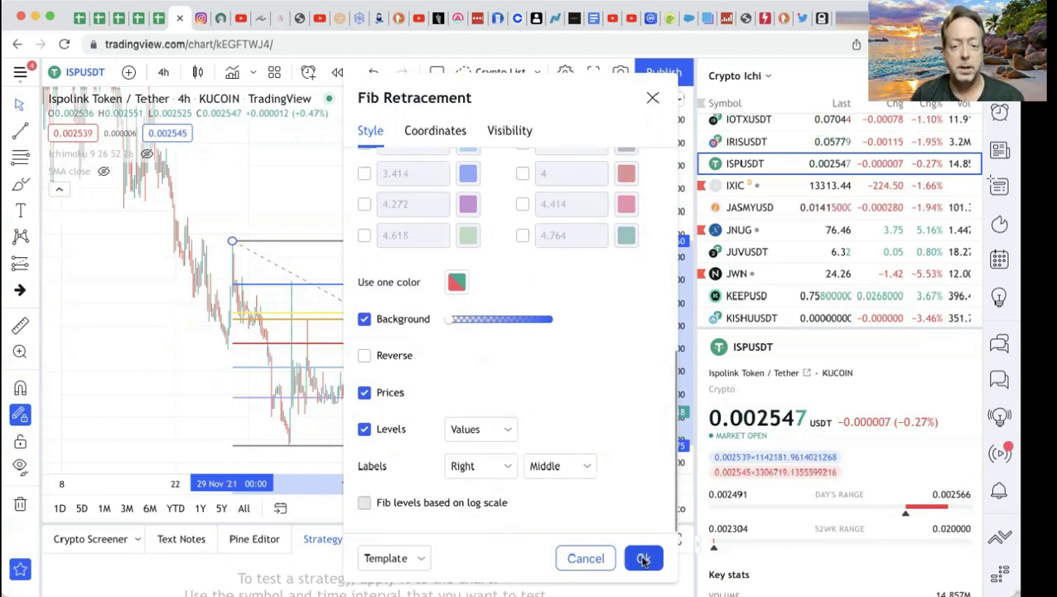
click(422, 561)
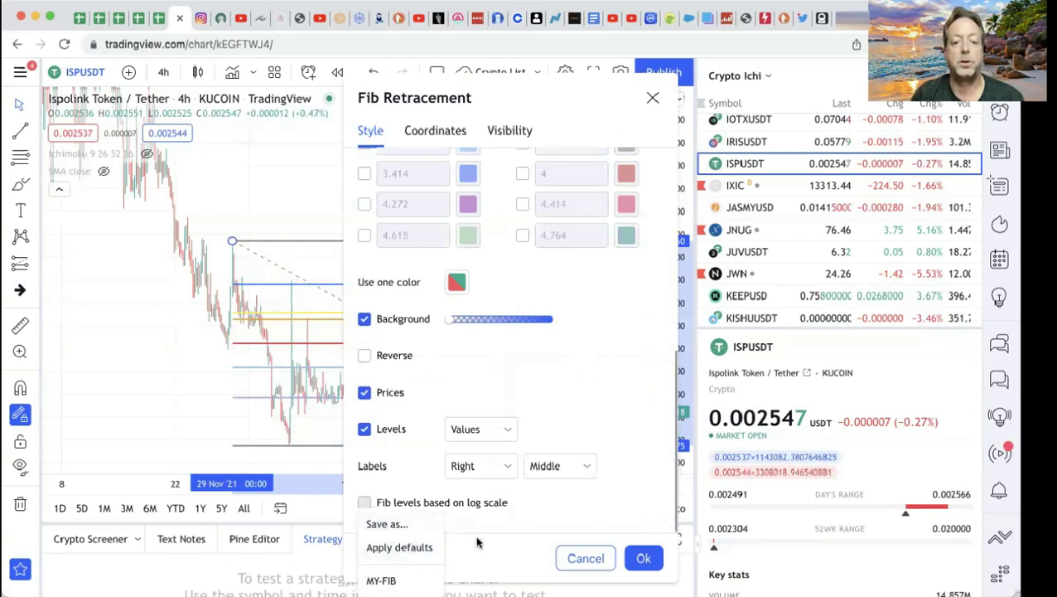
click(643, 558)
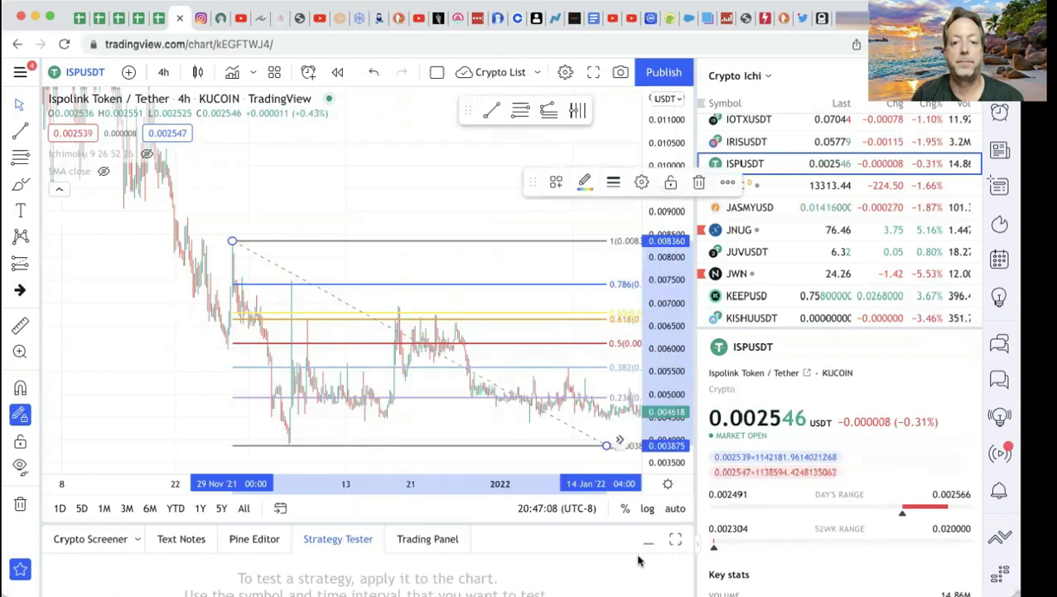
Try the default drawing template on the retracement and switch back to the MY-FIB template.
click(558, 186)
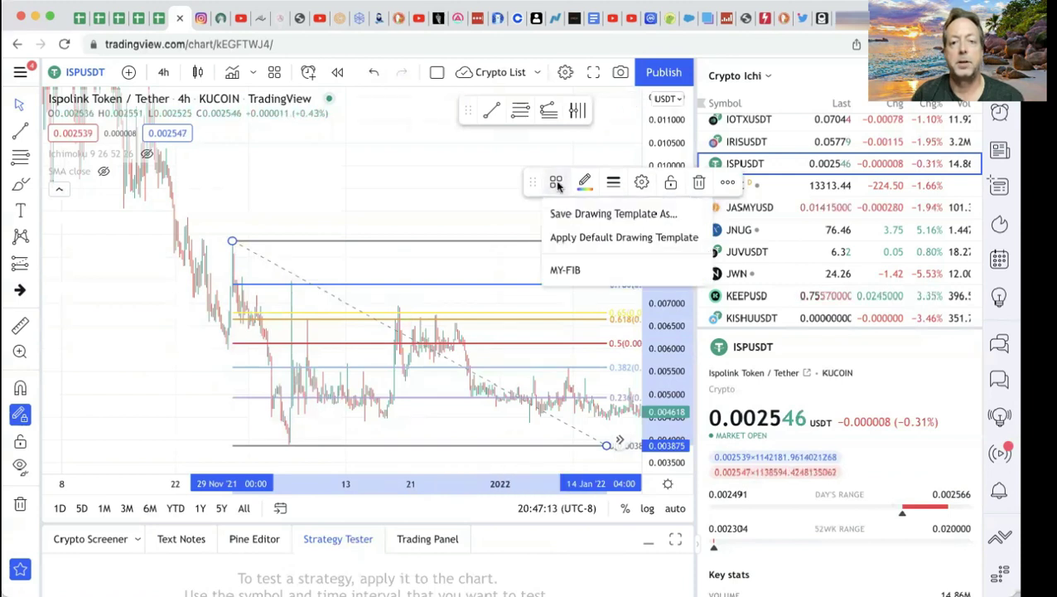
click(604, 240)
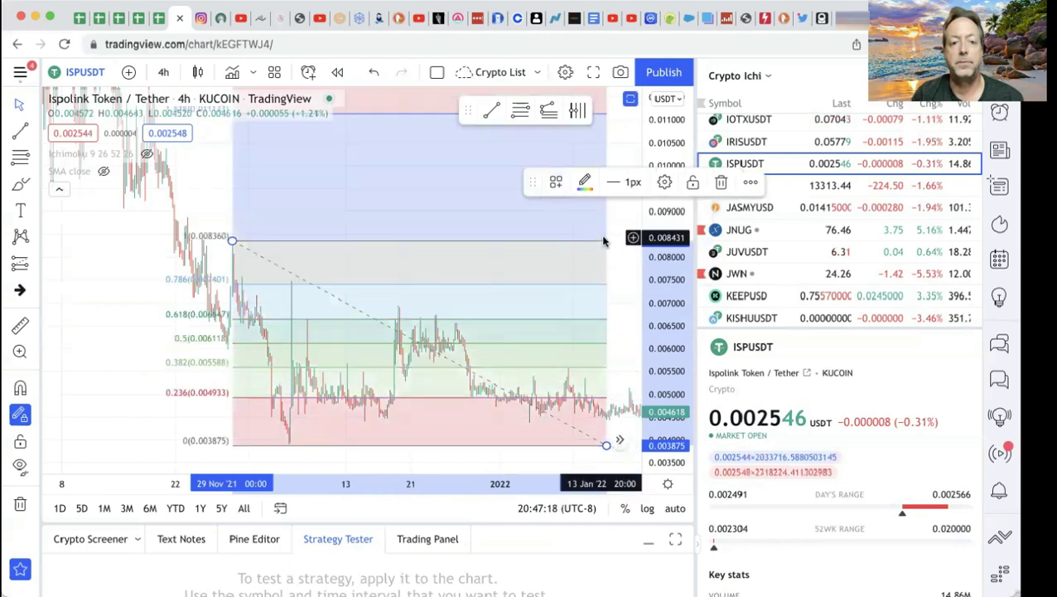
click(555, 187)
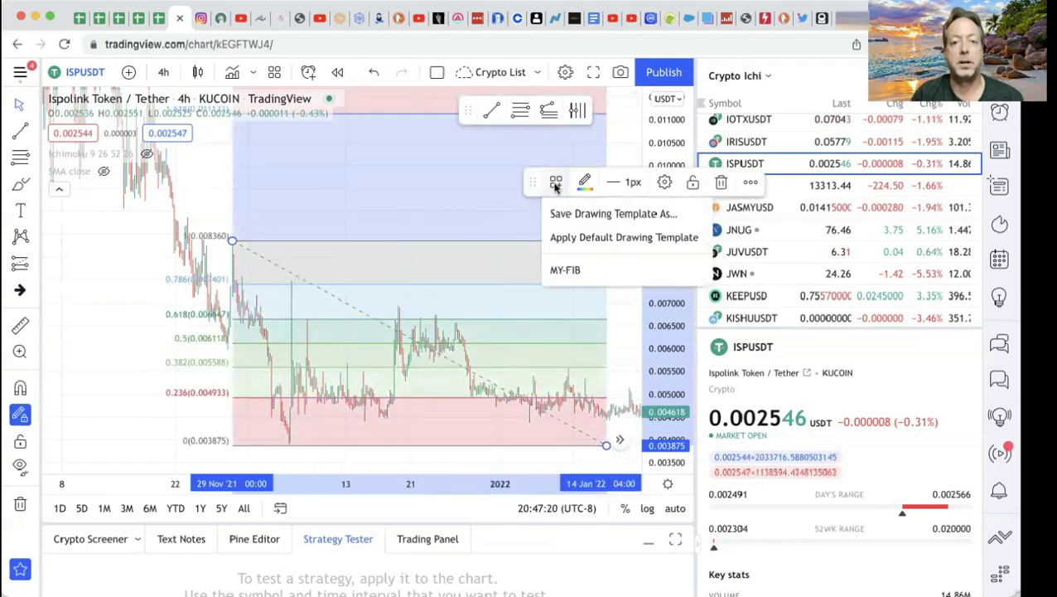
click(572, 270)
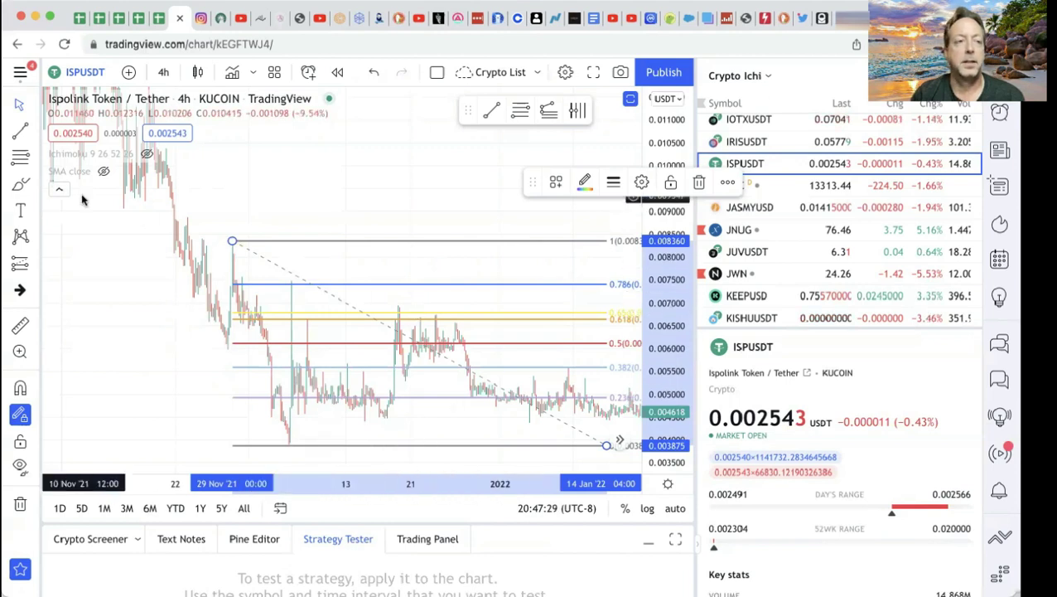
Delete the retracement drawn from the 29 November 2021 high.
click(22, 106)
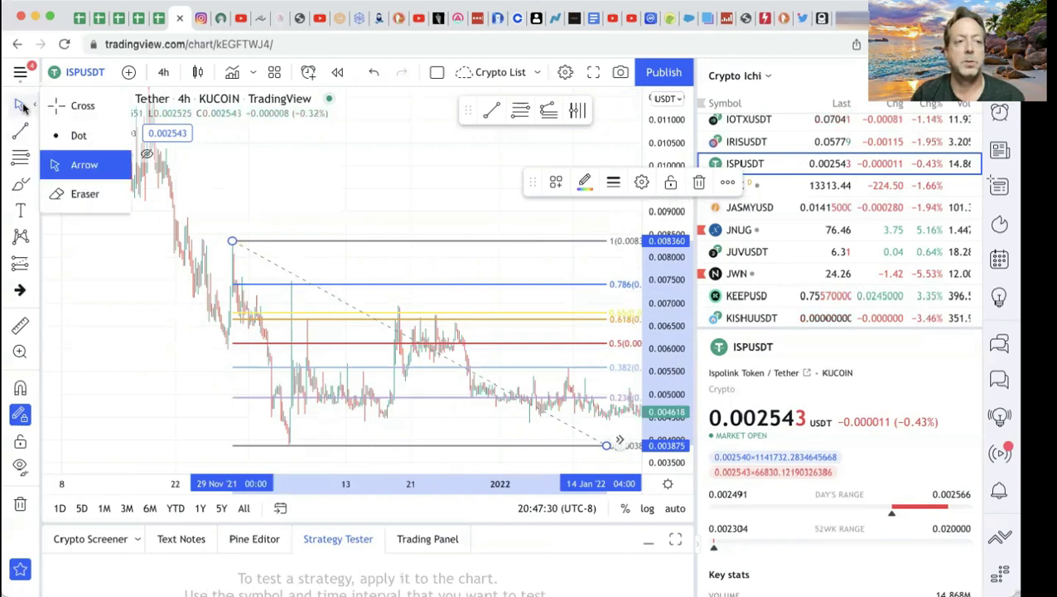
click(257, 248)
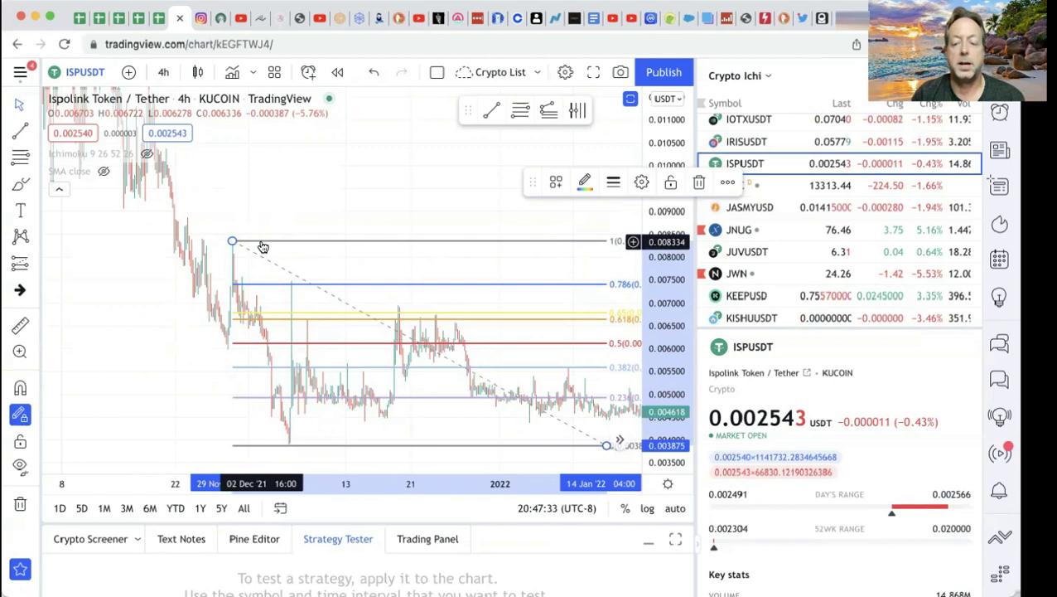
key(Delete)
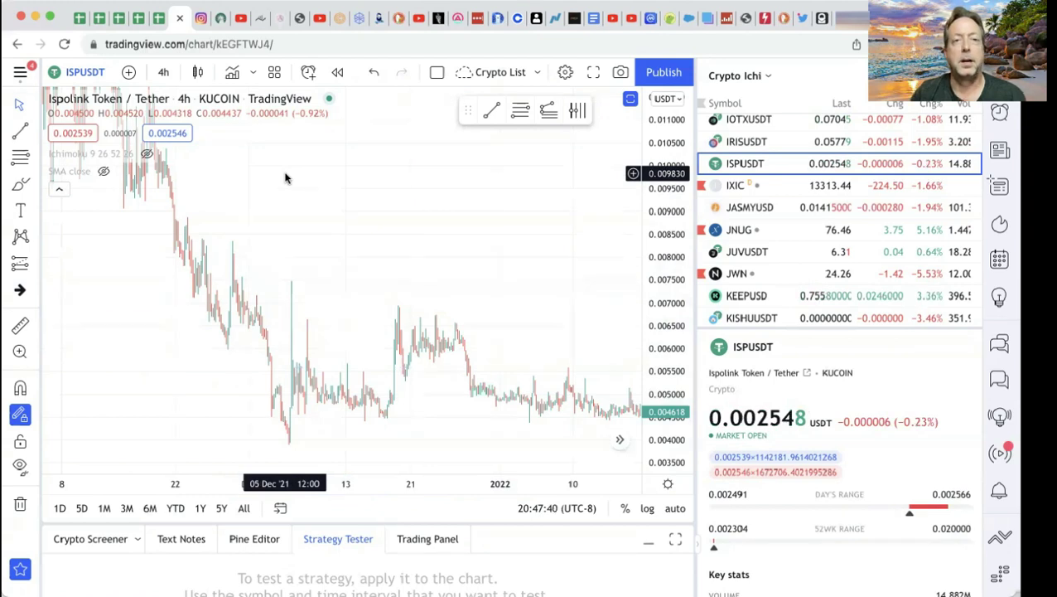
Switch to the INVESTING channel on YouTube and look through its uploaded videos.
click(240, 20)
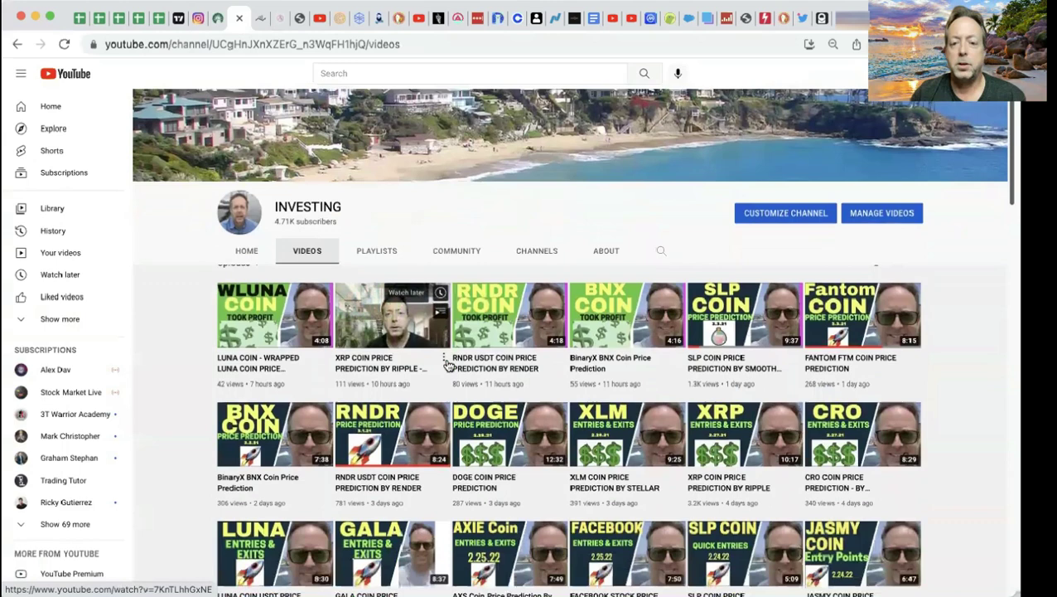
scroll(445, 364, down, 2)
scroll(446, 364, down, 1)
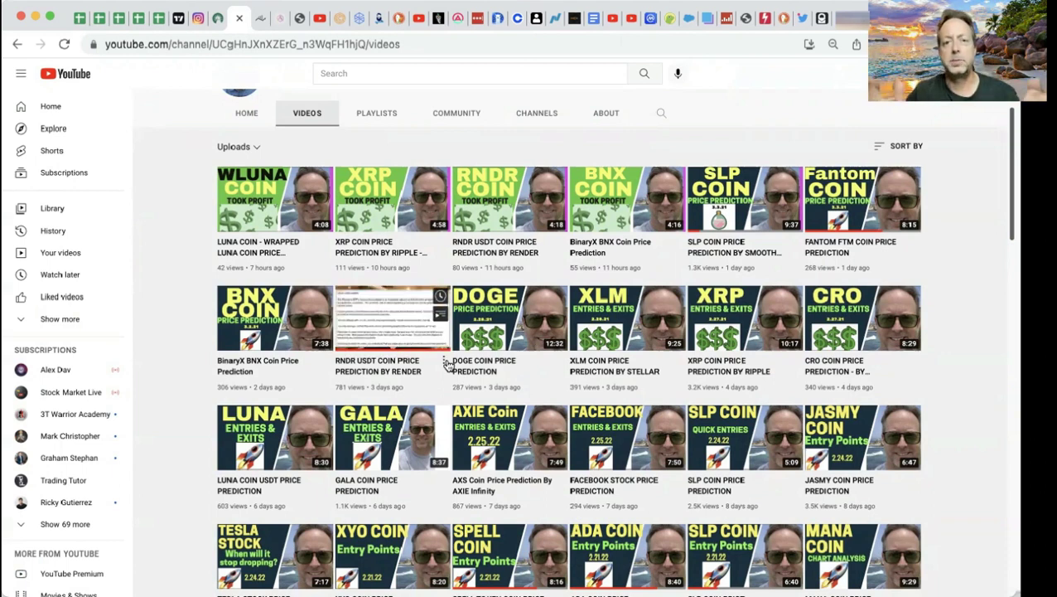
Switch to the CRYPTO CALC spreadsheet in Google Sheets and view the August to October 2021 trades in MY RESULTS.
click(80, 20)
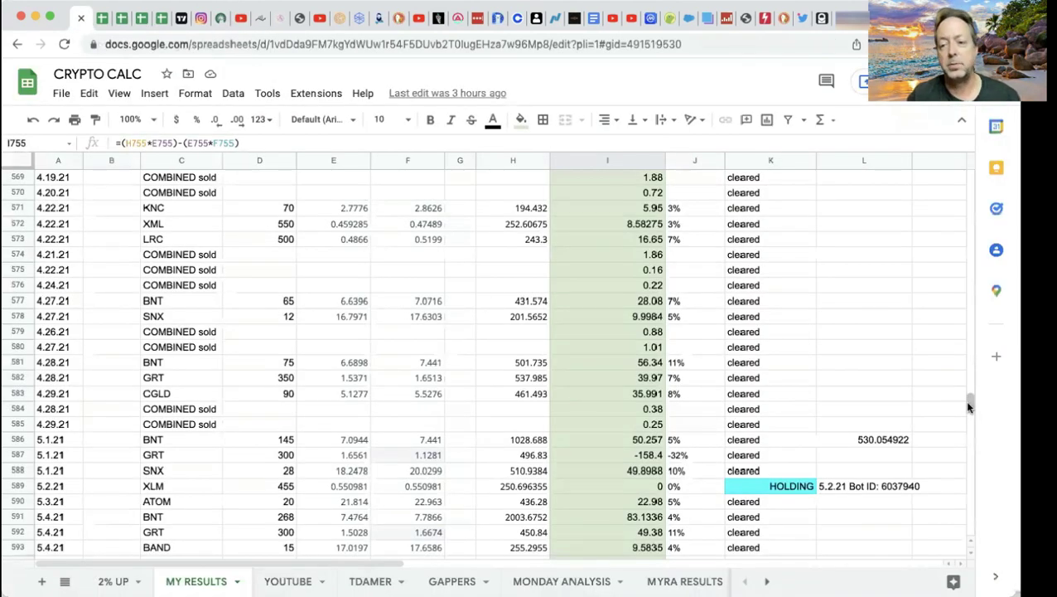
drag(970, 406, 966, 455)
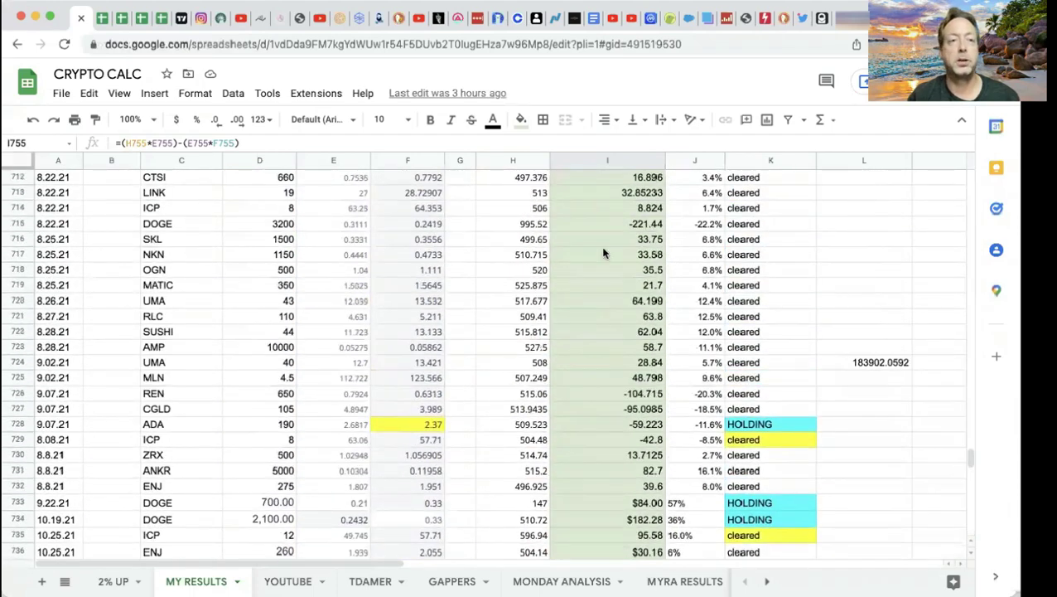
Return to the INVESTING channel on YouTube and browse its coin price prediction videos.
click(222, 18)
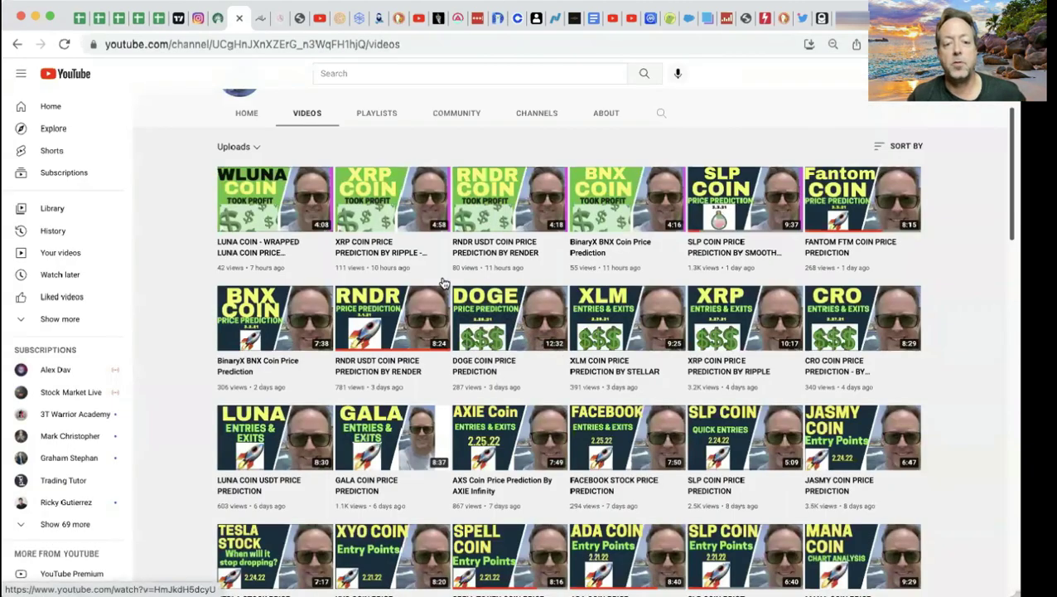
scroll(410, 373, up, 3)
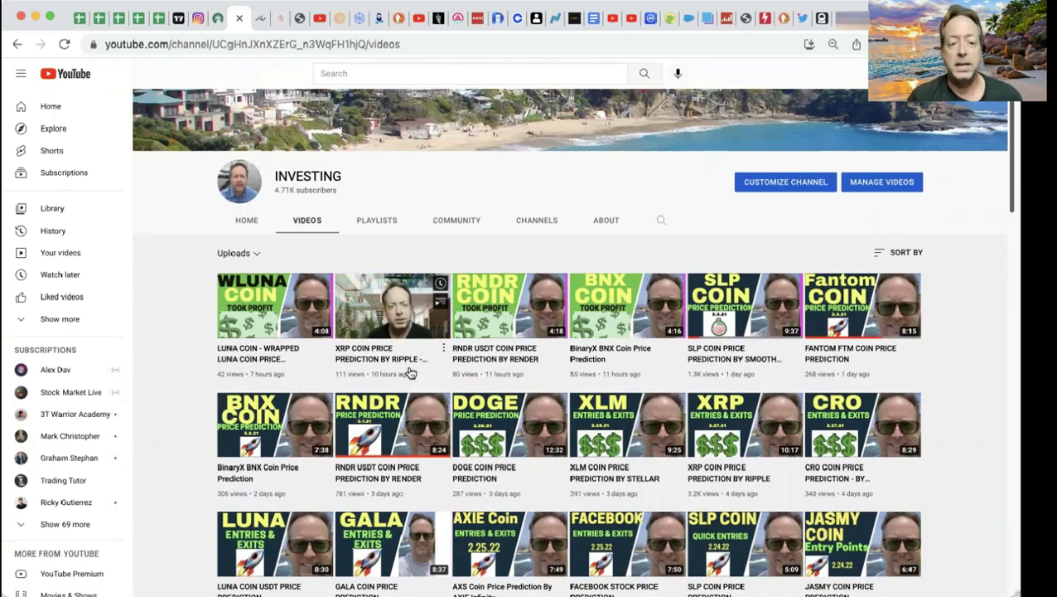
scroll(410, 373, down, 2)
scroll(411, 373, down, 1)
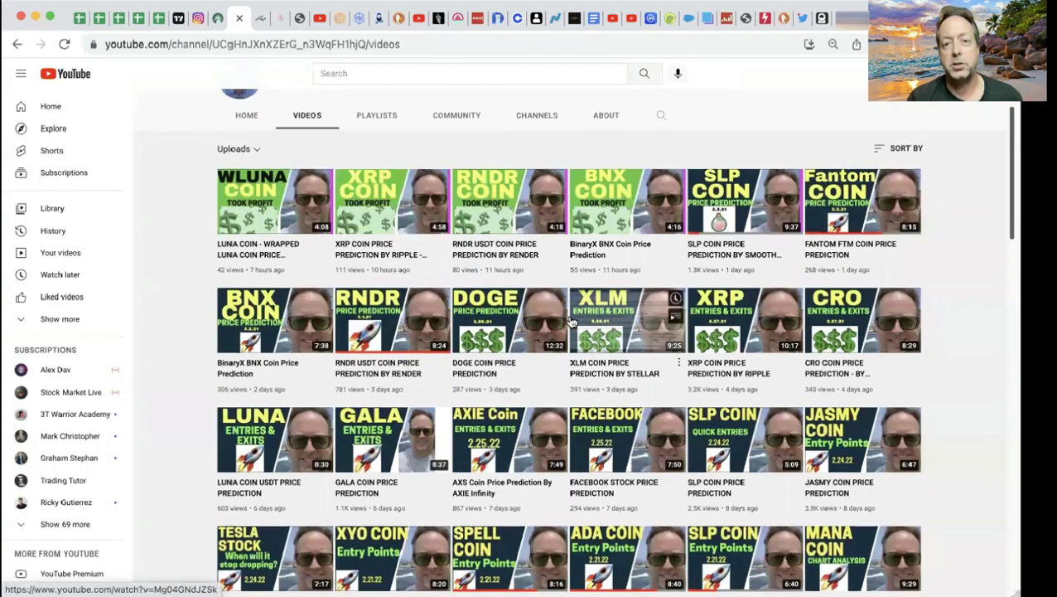
mouse_move(769, 336)
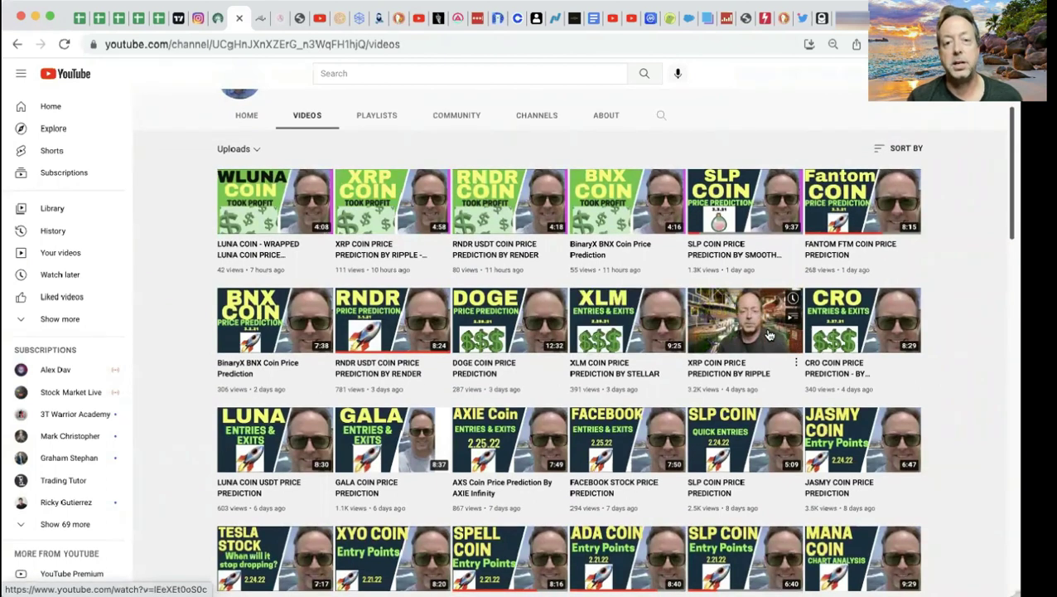
Look through the channel's uploads from the newest took-profit videos back to the month-old coin price predictions, and return towards the recent ones.
mouse_move(394, 203)
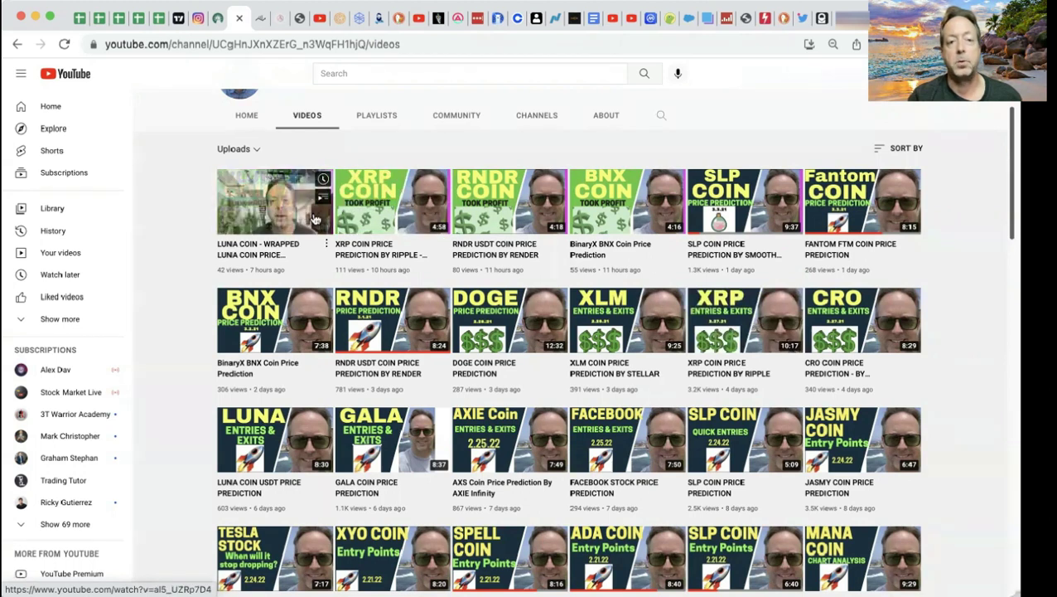
mouse_move(675, 191)
mouse_move(254, 205)
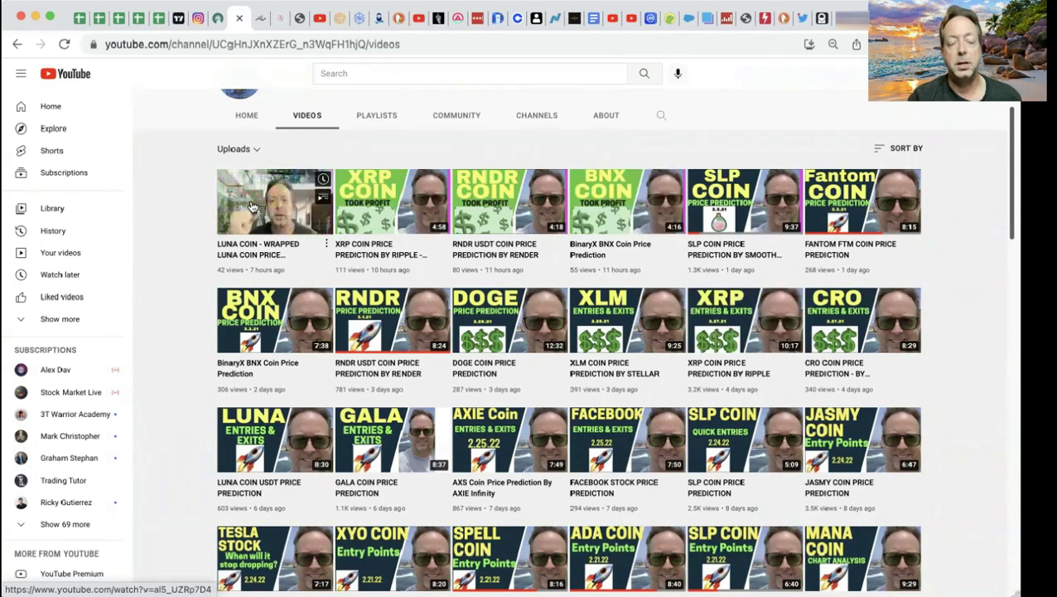
scroll(557, 290, down, 7)
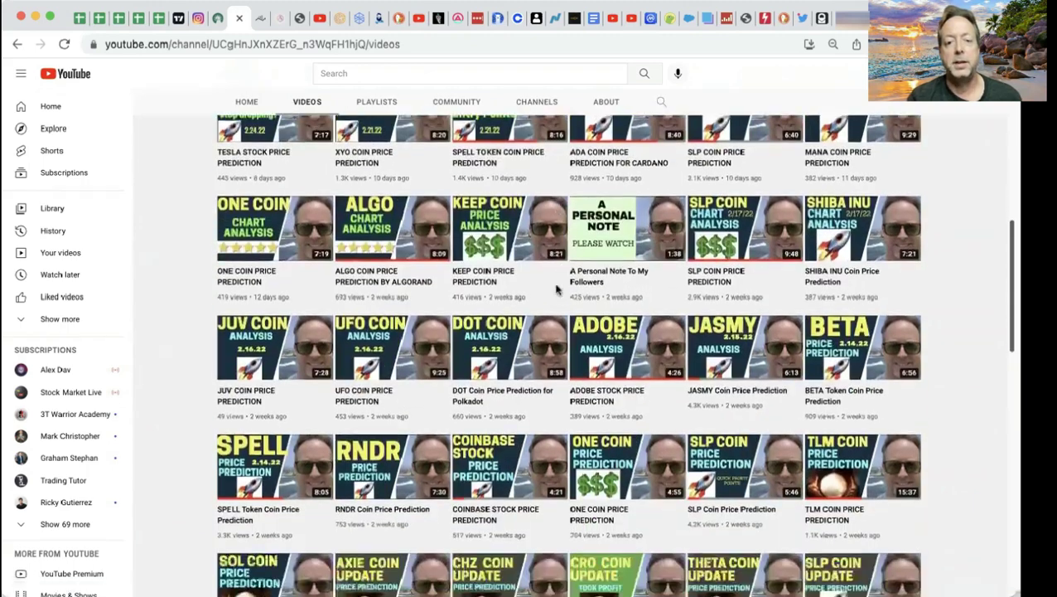
scroll(557, 290, down, 2)
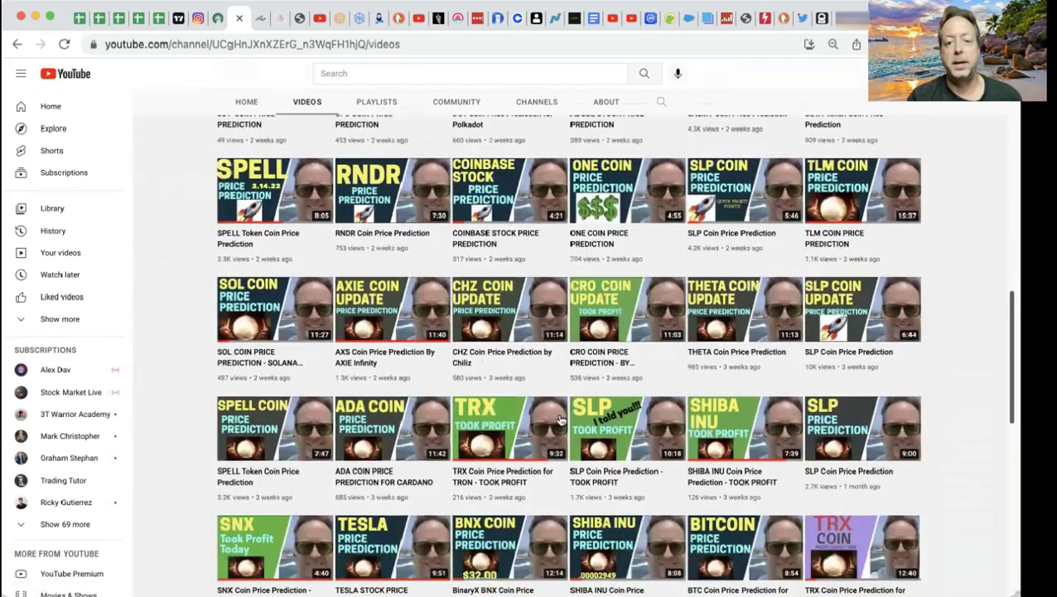
mouse_move(555, 427)
scroll(555, 427, down, 1)
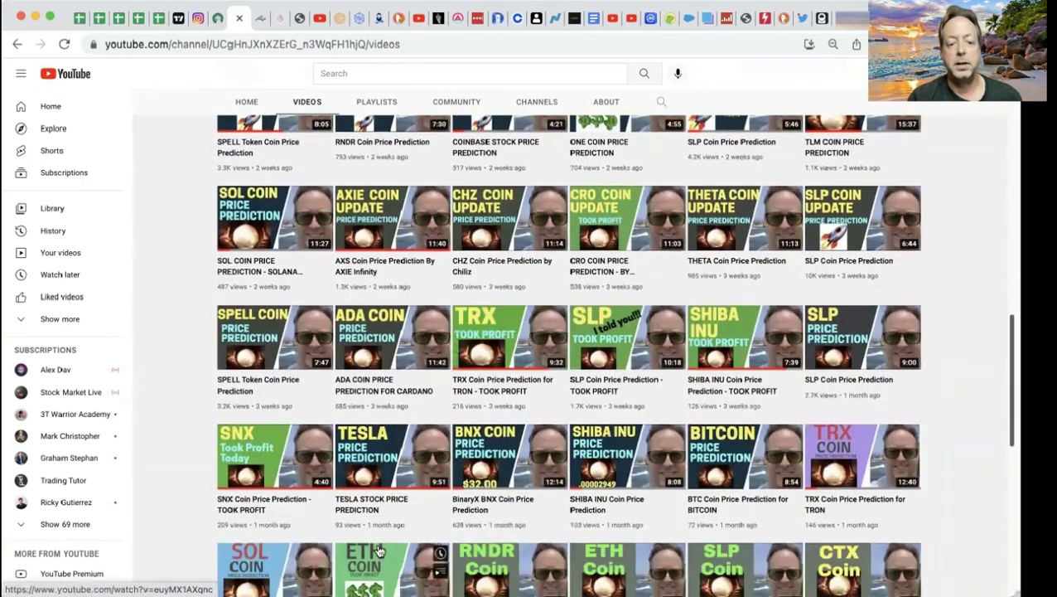
scroll(379, 551, down, 2)
scroll(379, 551, down, 1)
scroll(379, 551, down, 1)
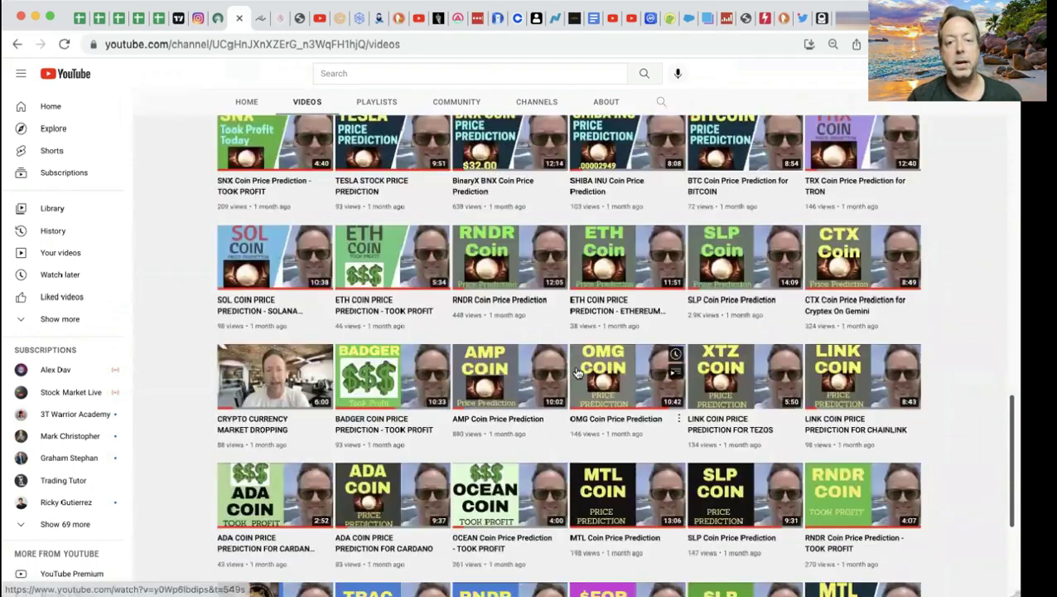
scroll(578, 373, up, 7)
scroll(578, 373, up, 2)
mouse_move(487, 243)
scroll(390, 257, up, 1)
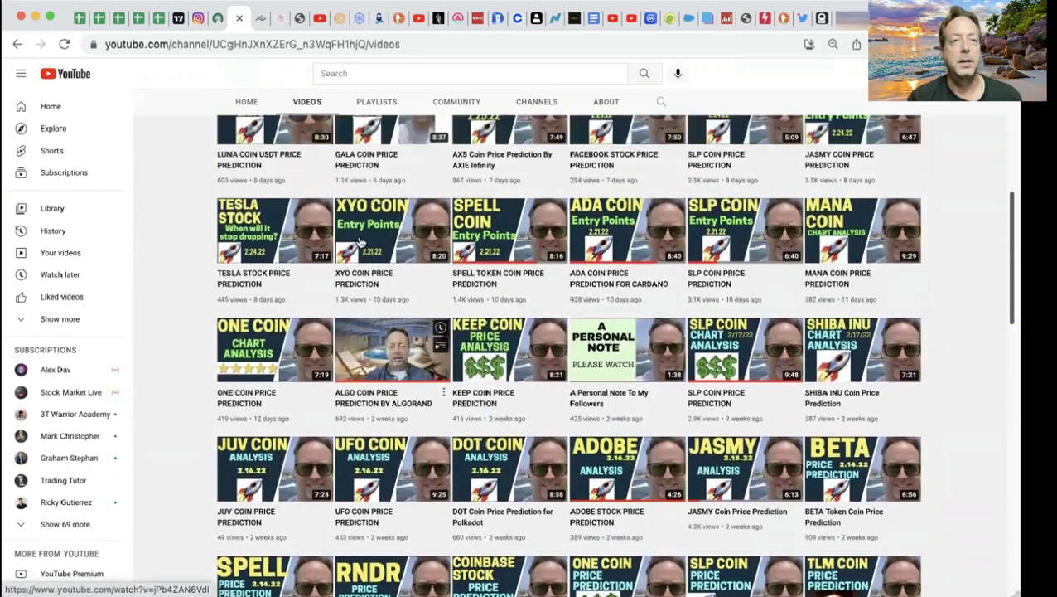
Switch to the investingpoints profile on Instagram, highlight its profile name and look through its crypto price posts.
click(197, 20)
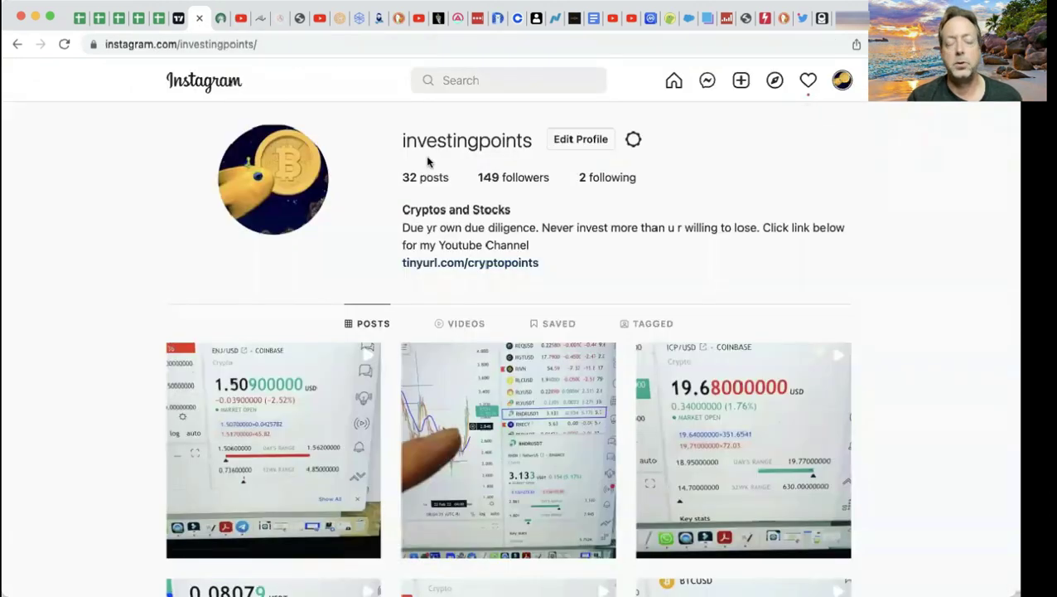
drag(401, 139, 528, 140)
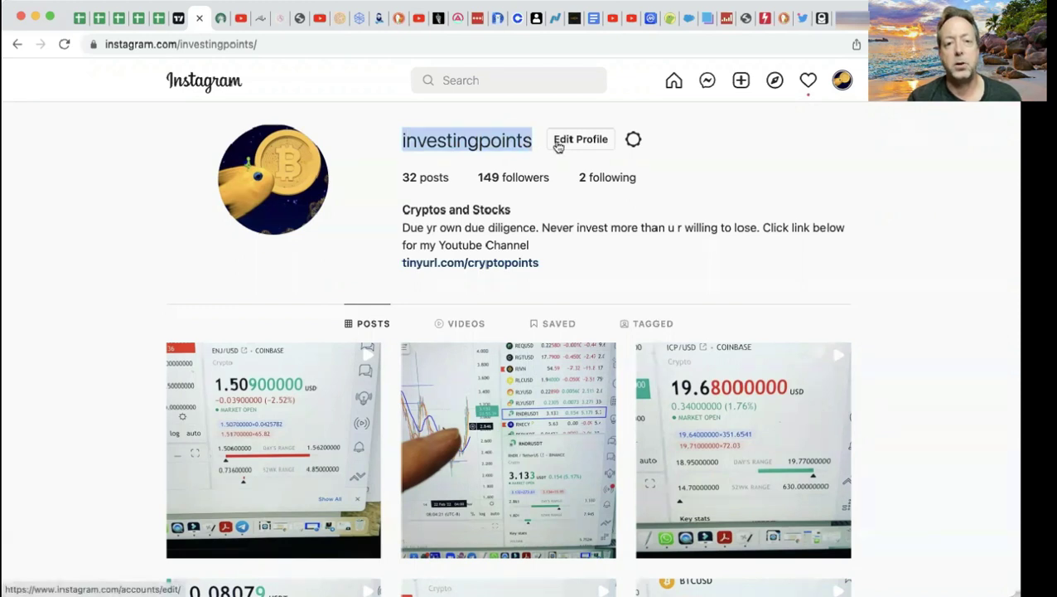
scroll(557, 425, down, 2)
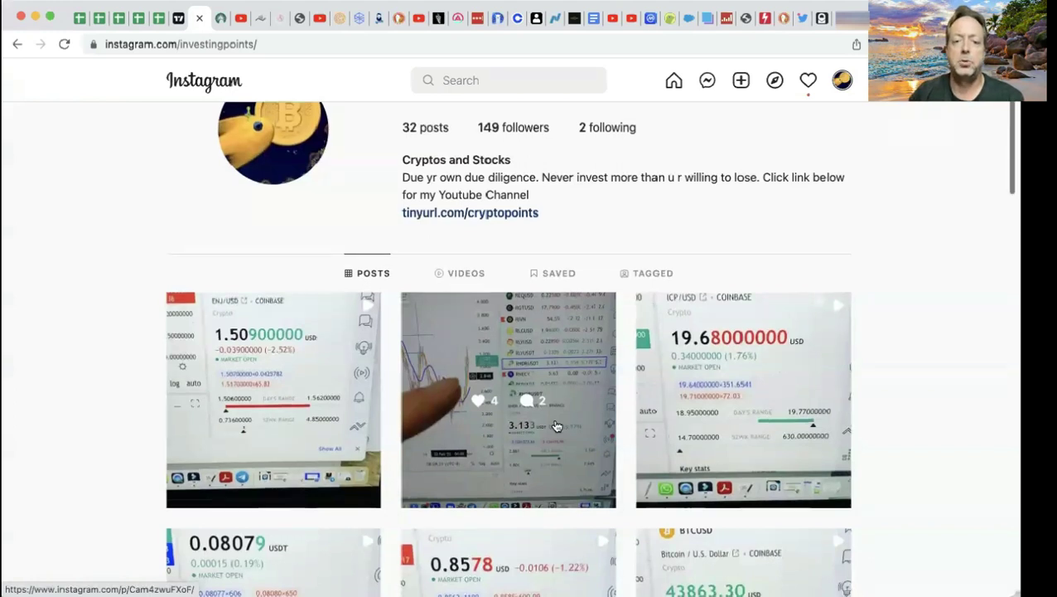
scroll(557, 425, down, 5)
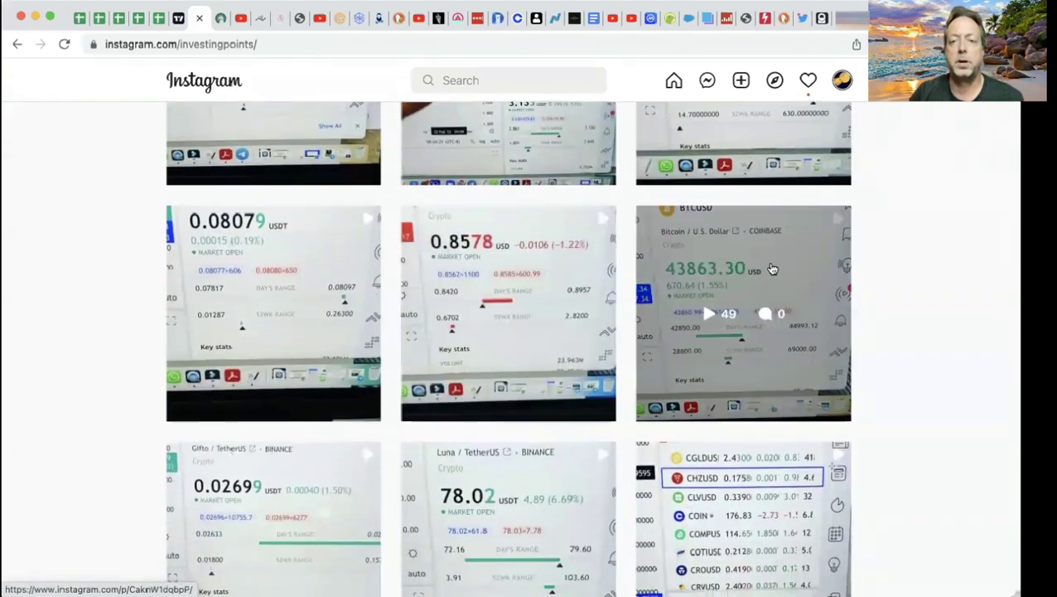
scroll(699, 298, down, 2)
scroll(531, 402, down, 3)
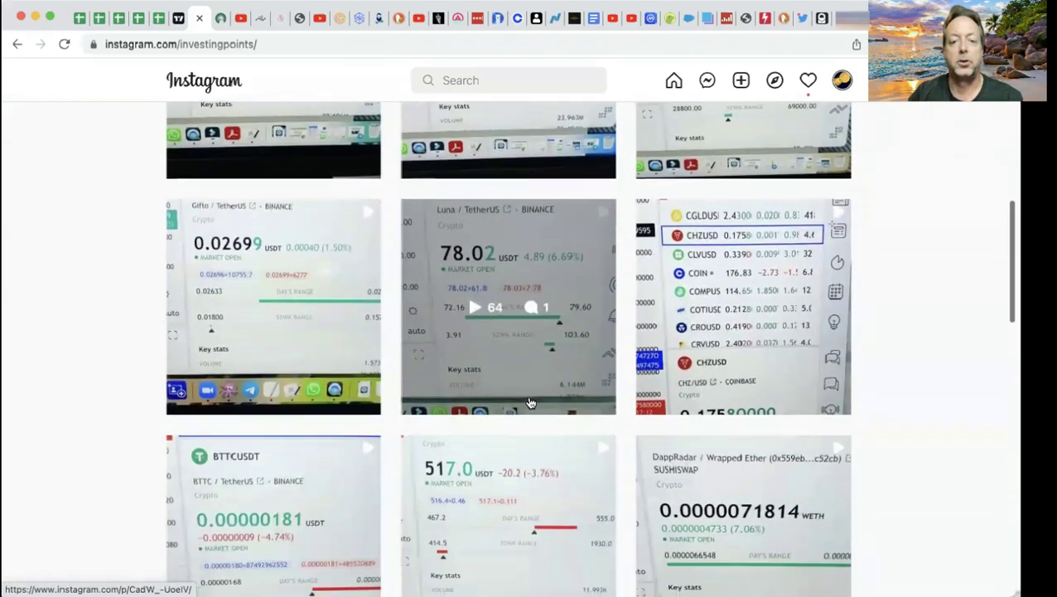
scroll(764, 384, up, 10)
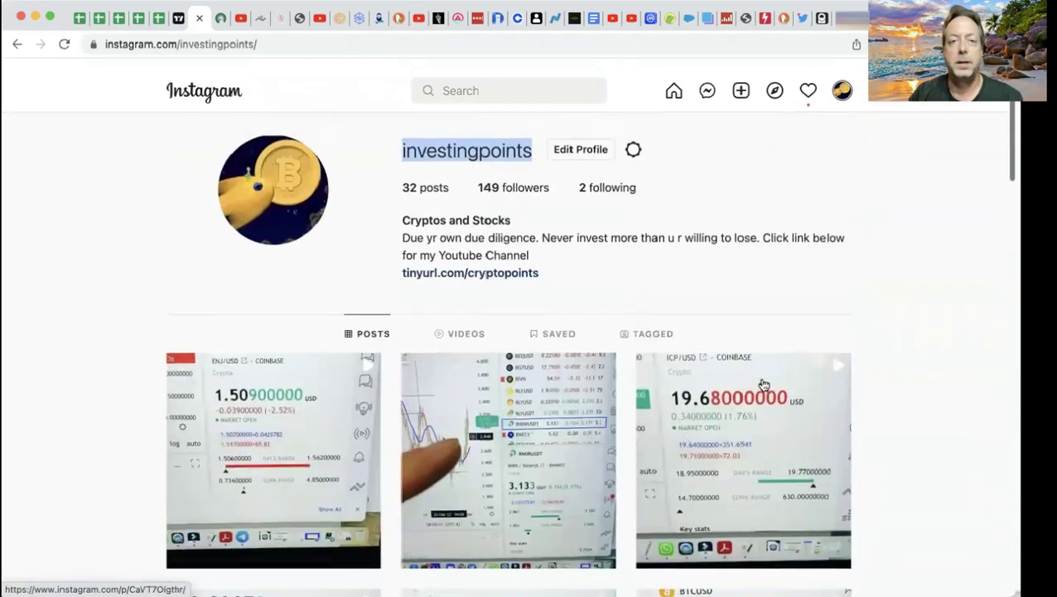